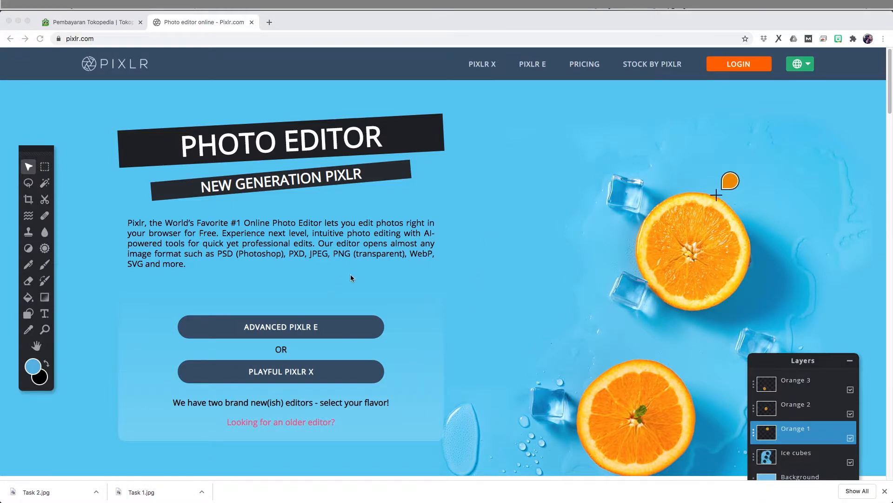
- Open the Pixlr X editor and start a new image with the Ultra HD preset
left_click(284, 372)
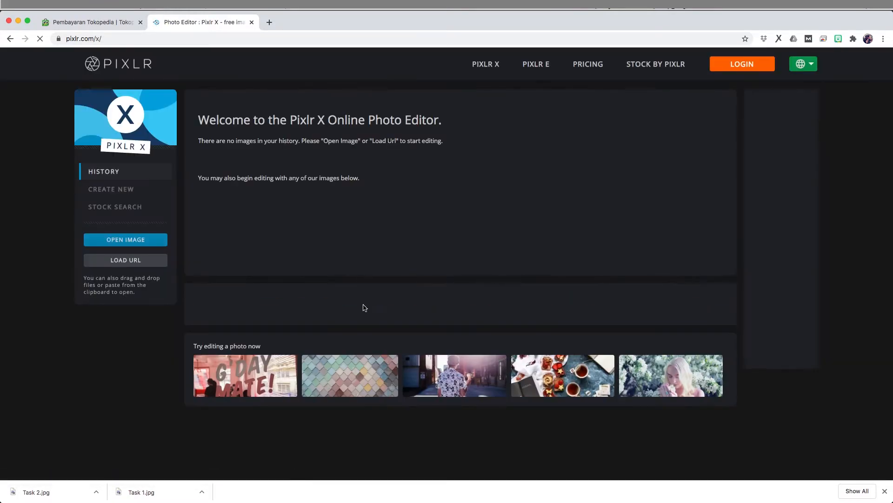
left_click(125, 193)
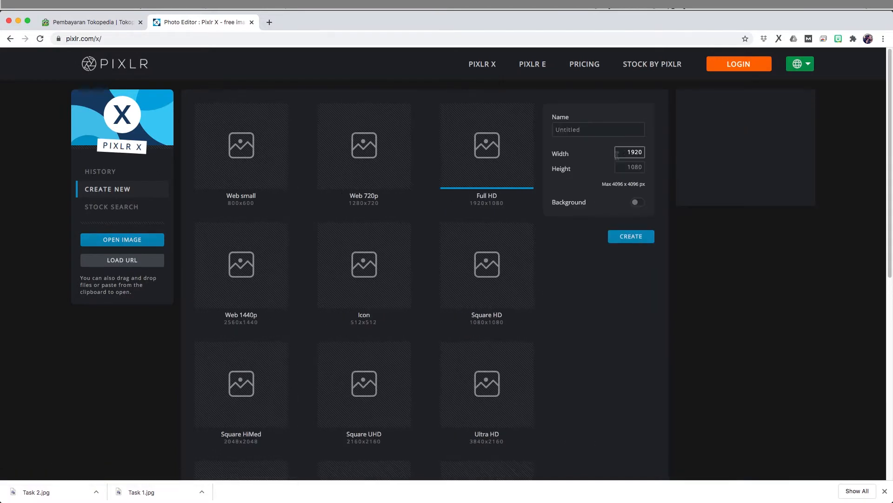
double_click(626, 152)
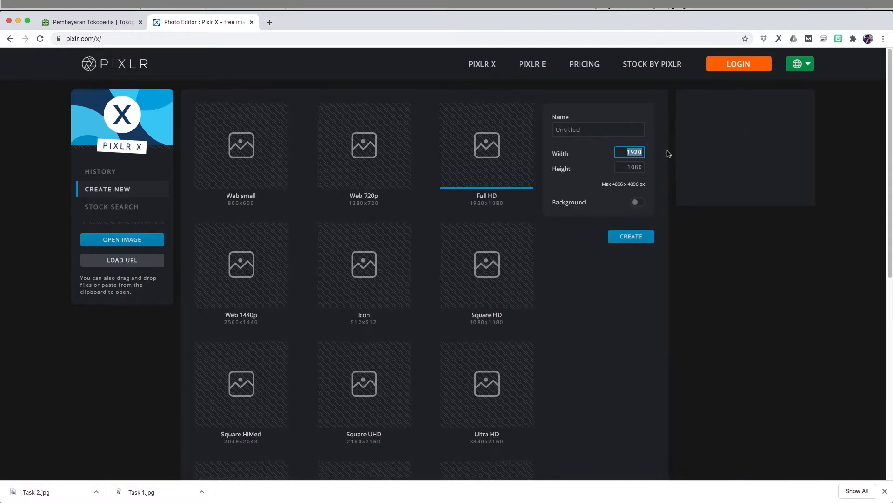
type("3")
scroll(538, 286, "down", 4)
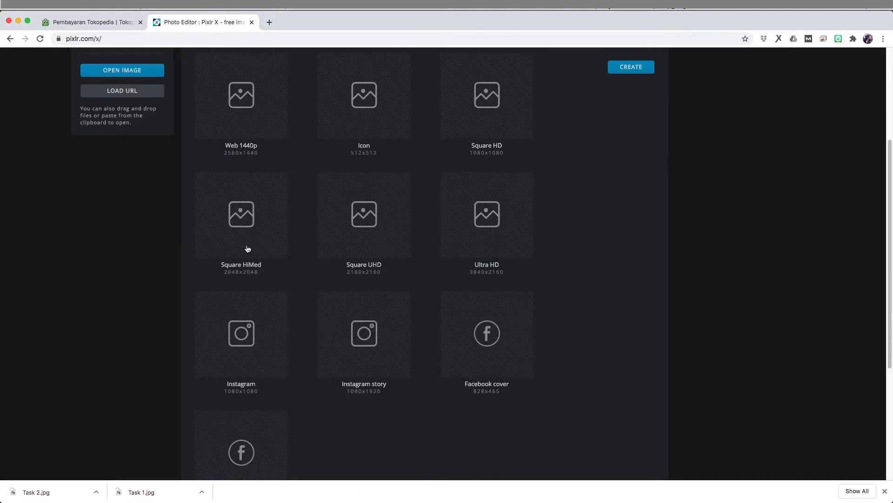
left_click(520, 229)
scroll(566, 307, "up", 4)
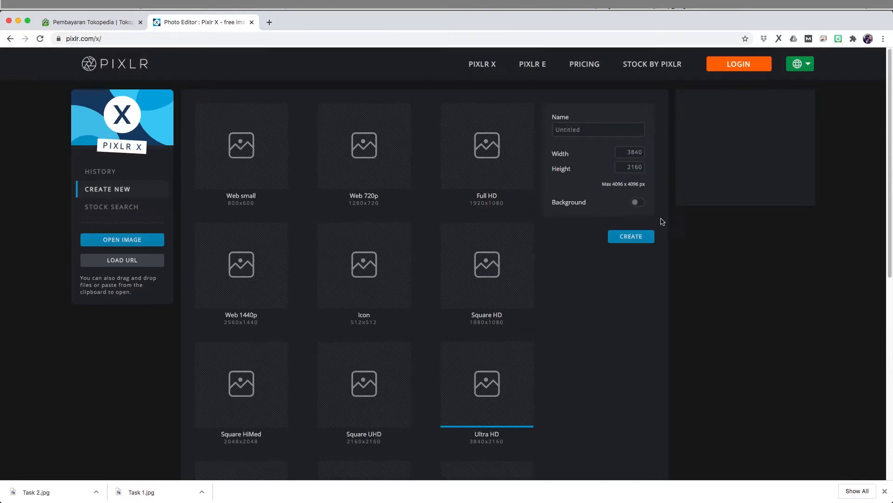
- Set the new image to 2160 wide by 3840 high, name it Batik Poster, and create it
left_click(627, 166)
left_click_drag(627, 153, 650, 151)
type("2160")
key("Tab")
type("3")
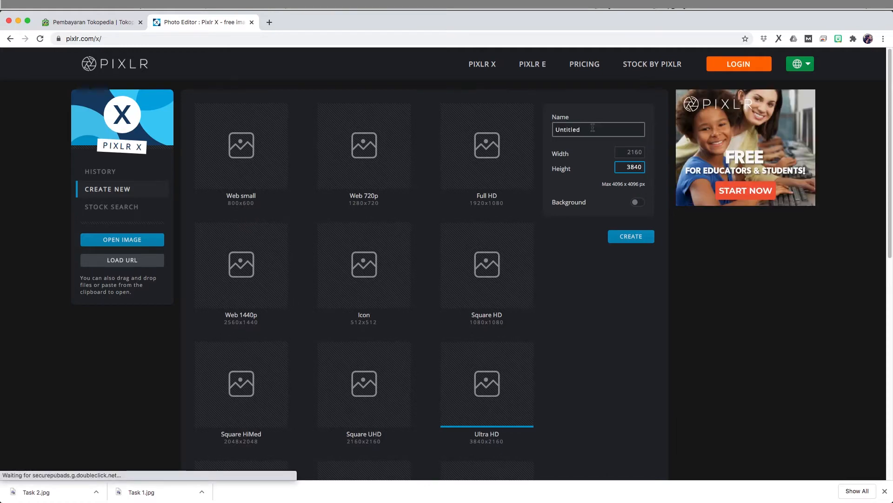
left_click_drag(593, 129, 531, 132)
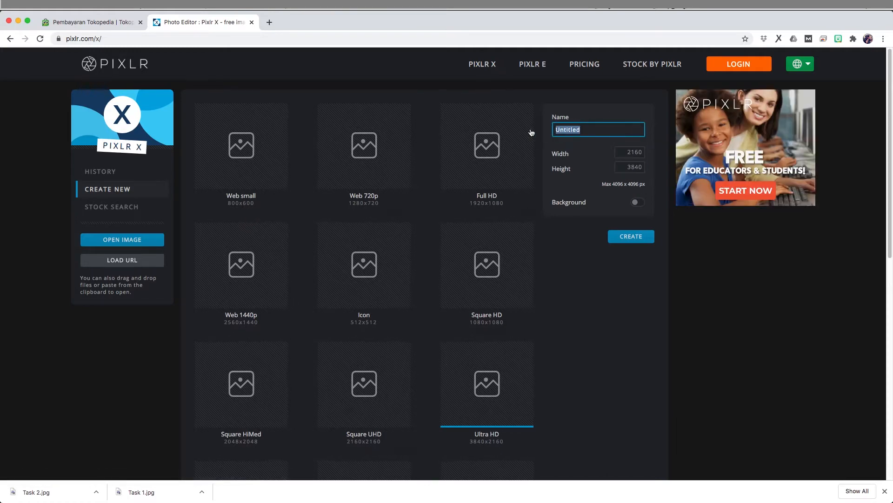
type("Batik Poster")
left_click(632, 237)
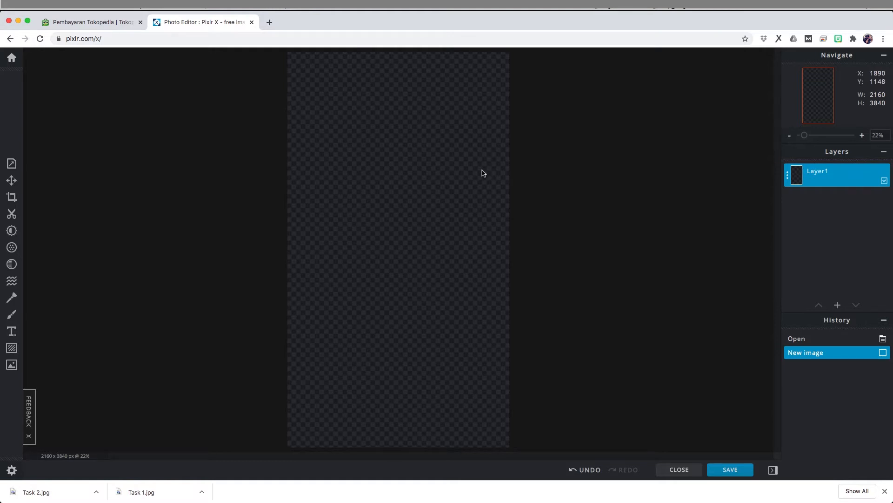
- Turn on the canvas background and color it pale pink (#FFE2F5)
left_click(11, 165)
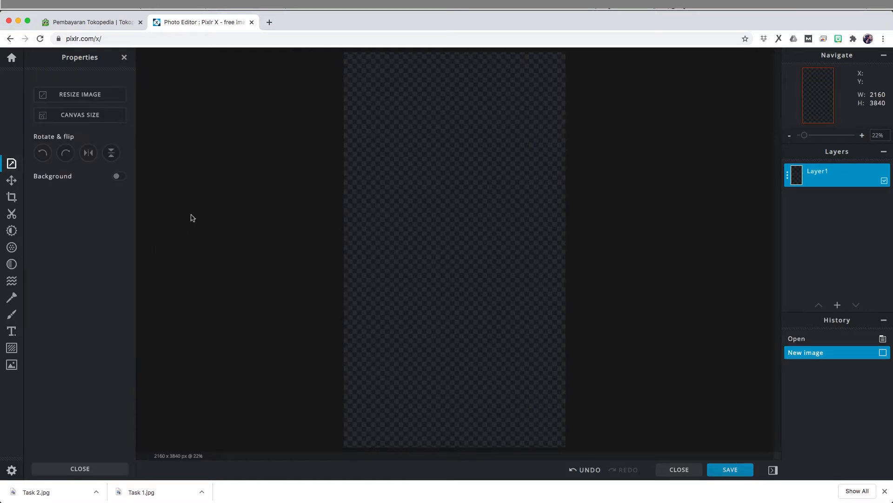
left_click(117, 176)
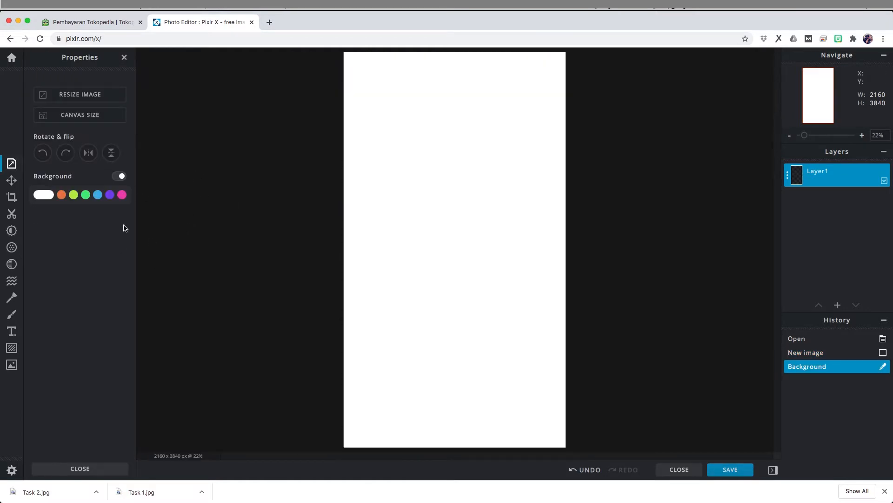
left_click(61, 195)
left_click_drag(104, 225, 73, 208)
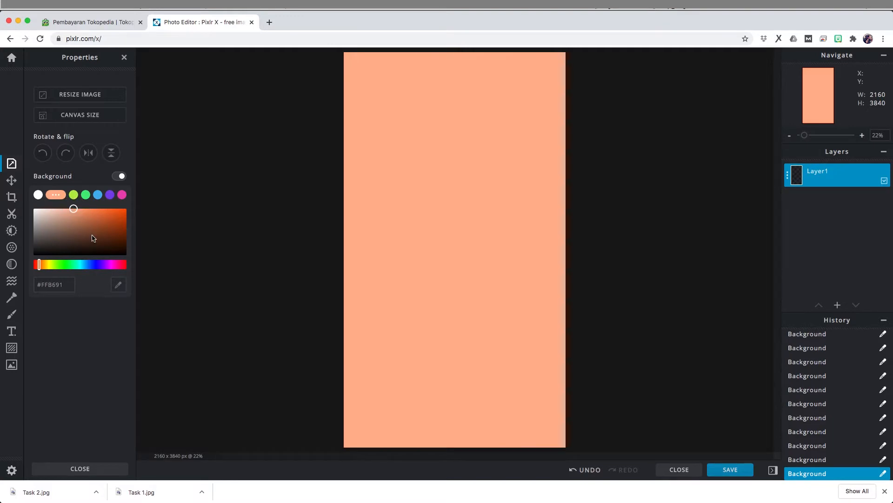
left_click(122, 195)
left_click_drag(71, 208, 44, 209)
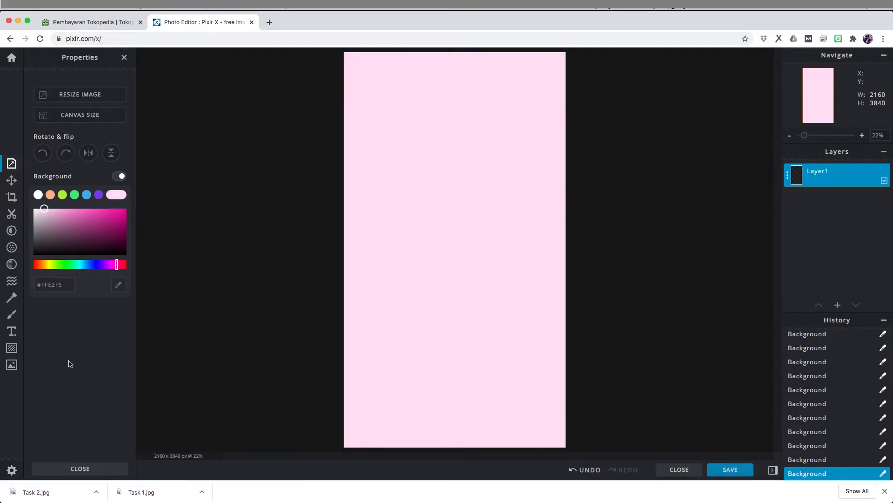
- Add a text layer reading "BATIK THE INDONESIAN FABRIC" in place of the sample text
left_click(12, 331)
left_click(93, 127)
double_click(94, 188)
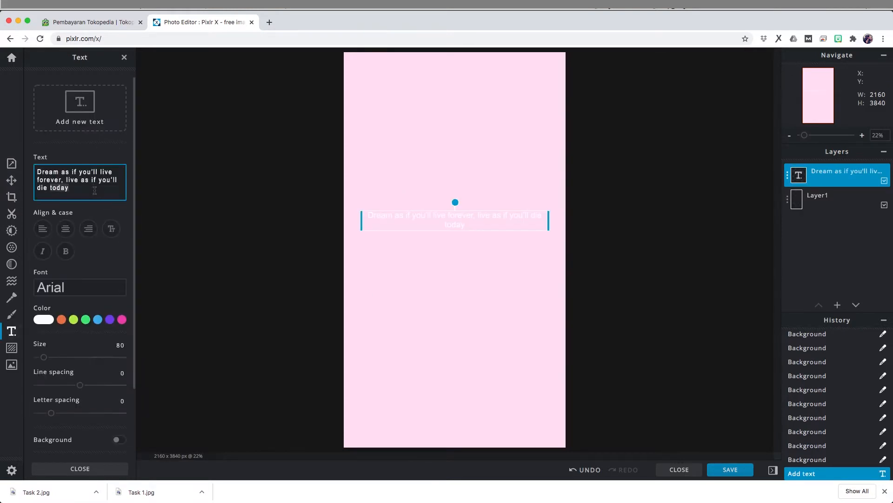
key("super+a")
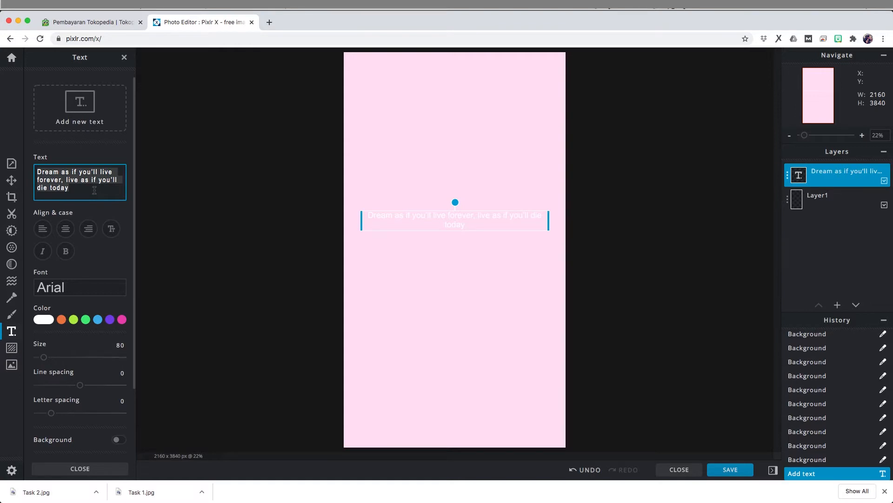
type("Bati")
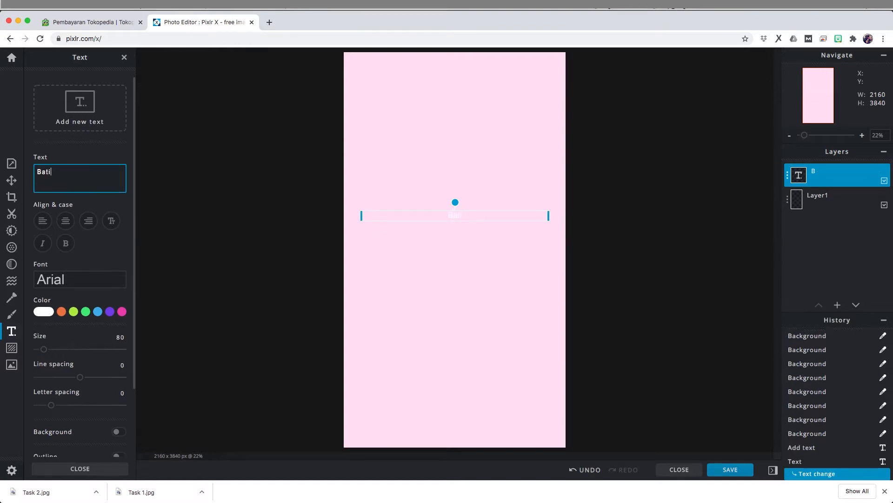
type("k")
key("BackSpace")
type("K THE INDONESIAN FABRIC")
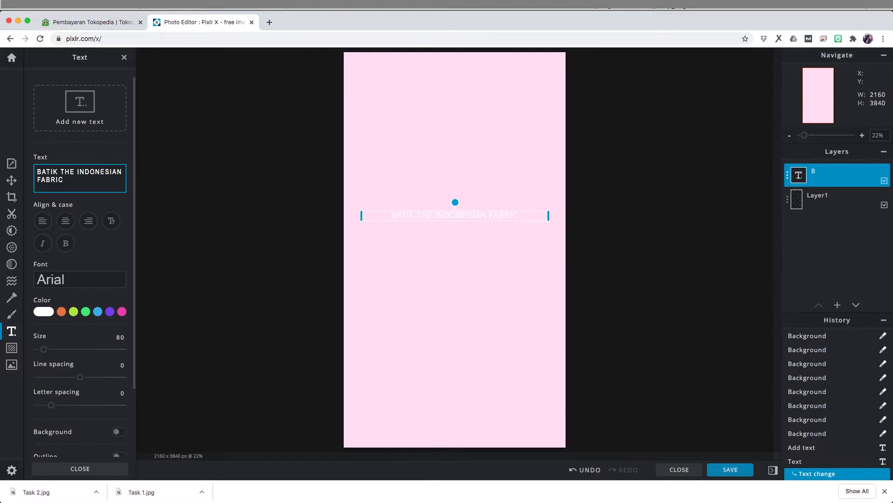
- Center-align the title text and set its font to Georgia
left_click(72, 223)
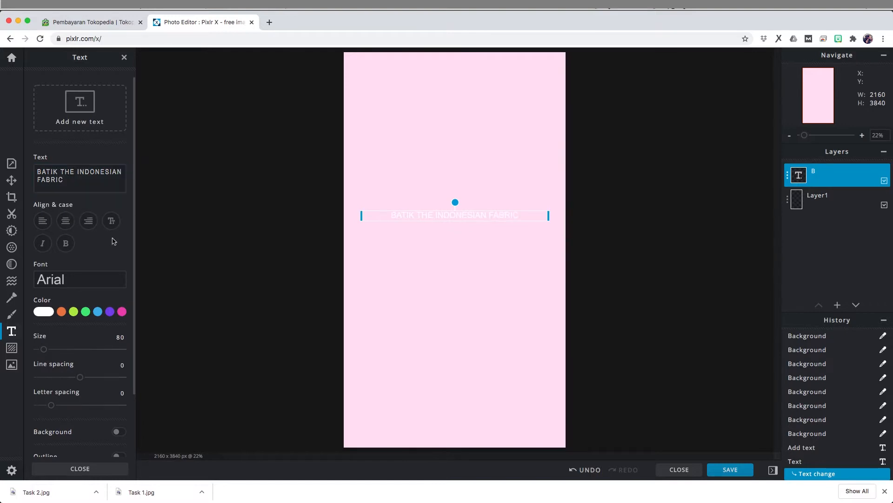
double_click(63, 248)
left_click(96, 279)
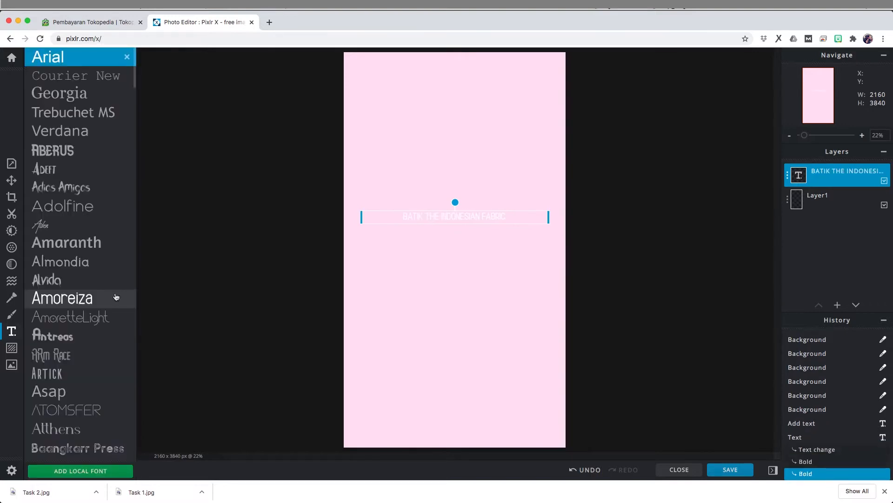
left_click(91, 92)
- Recolor the title text to a muted red (#CF5353)
left_click(52, 313)
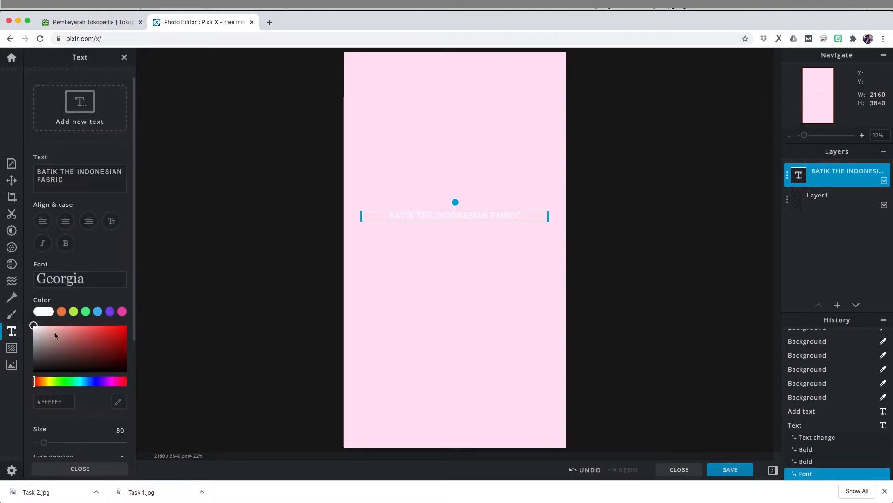
left_click(75, 342)
left_click(101, 338)
left_click_drag(101, 338, 93, 331)
left_click(93, 341)
left_click(89, 334)
- Enlarge the title text to size 233 and break the line after BATIK
scroll(106, 416, "down", 2)
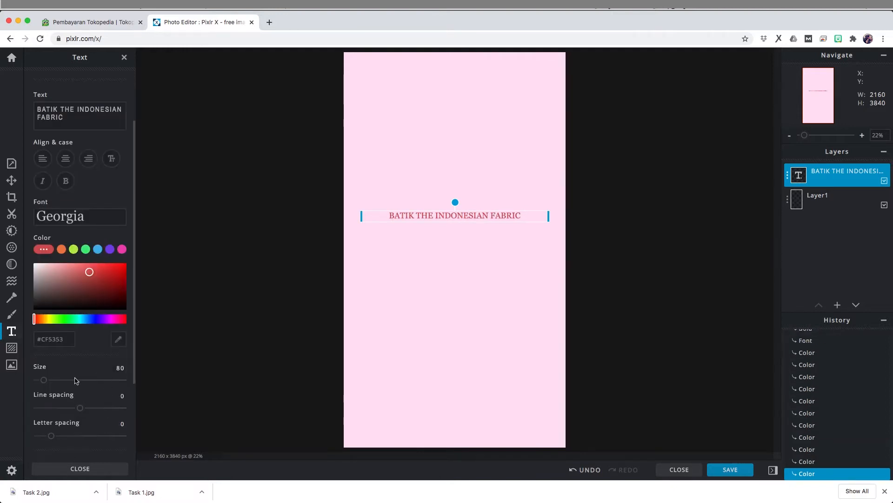
left_click_drag(74, 380, 57, 380)
left_click(59, 110)
key("Return")
key("BackSpace")
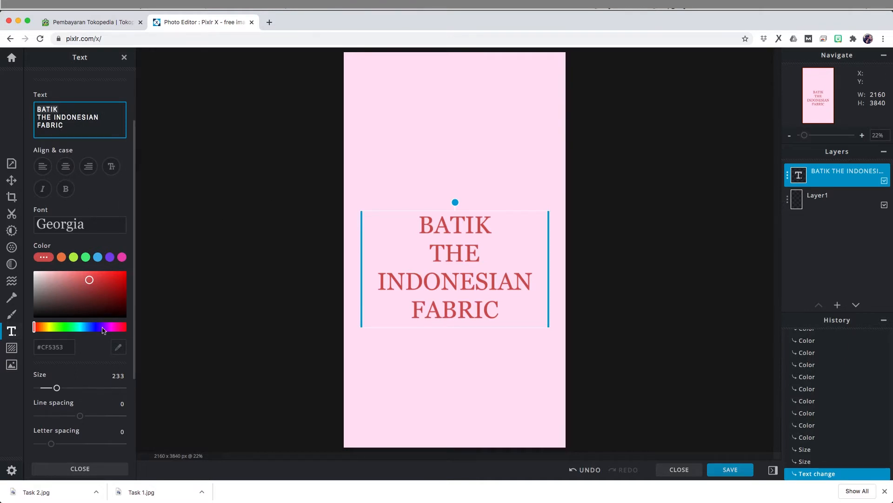
- Set the title text size to 179 and move the title to the upper edge of the poster
left_click(82, 388)
left_click_drag(52, 388, 52, 388)
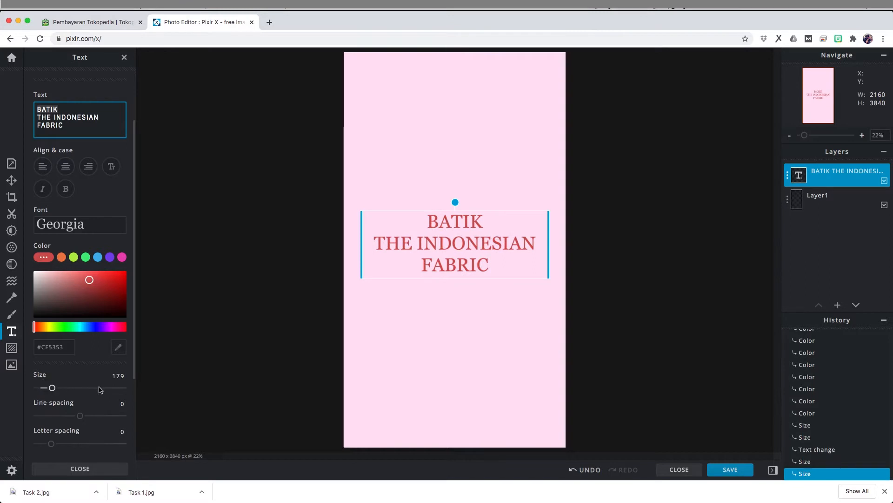
left_click_drag(460, 258, 460, 111)
left_click(469, 223)
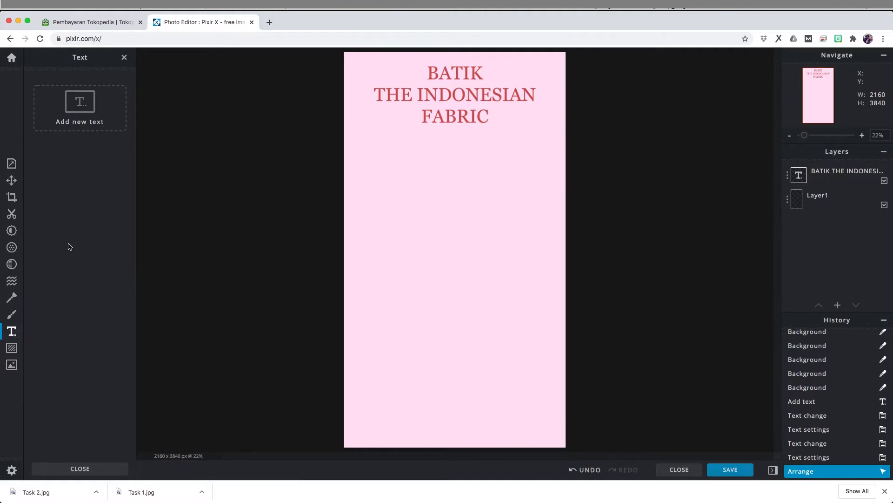
- Add 203-batik-3.jpg from the P5 W4 example folder as a layer in the current document
left_click(12, 365)
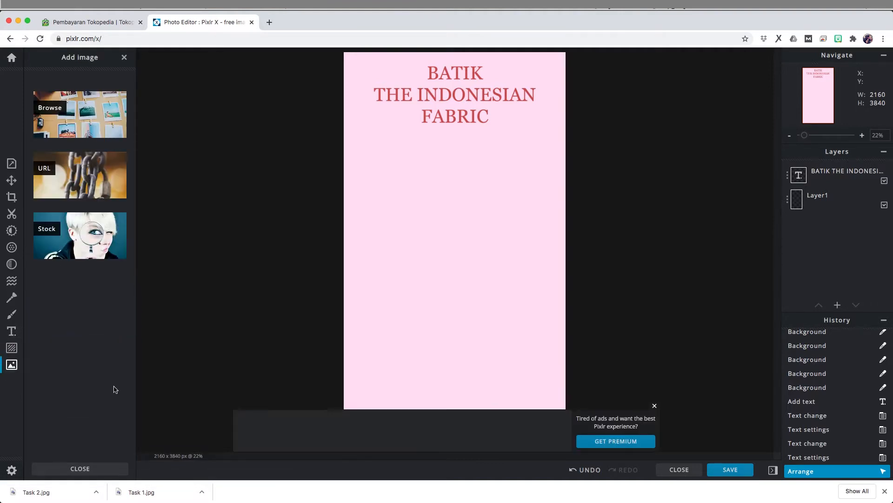
left_click(75, 120)
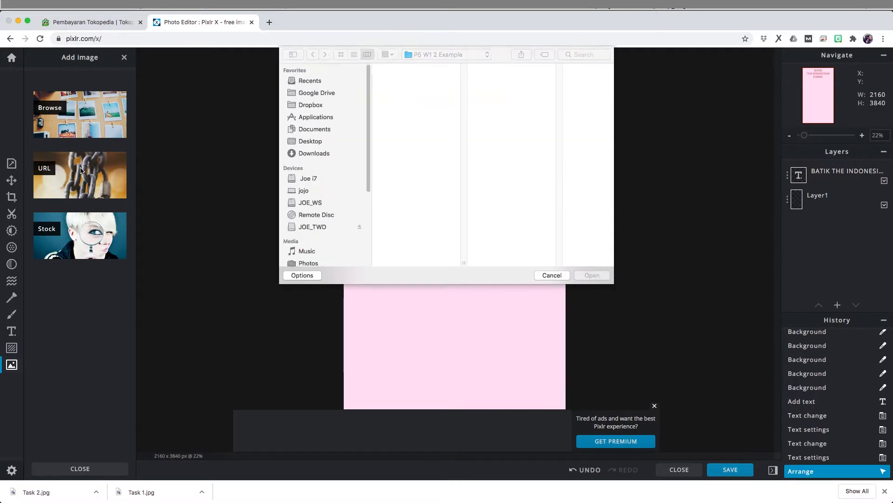
left_click(476, 55)
left_click(461, 74)
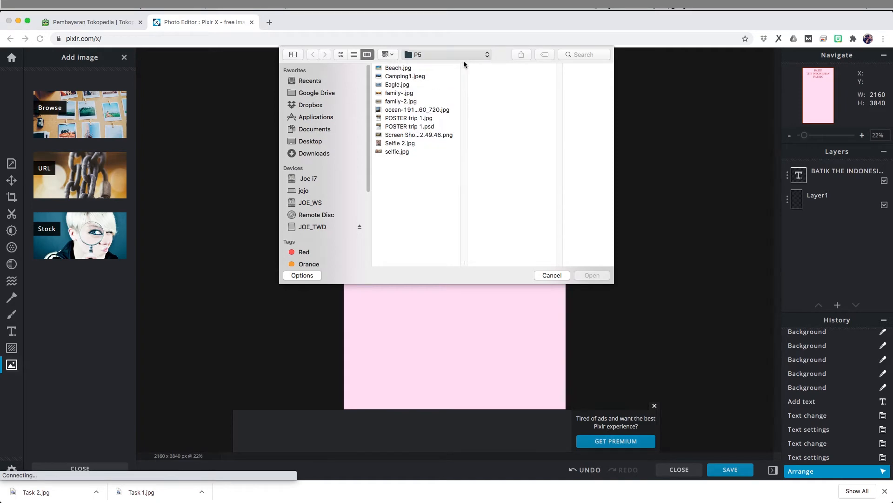
left_click(493, 136)
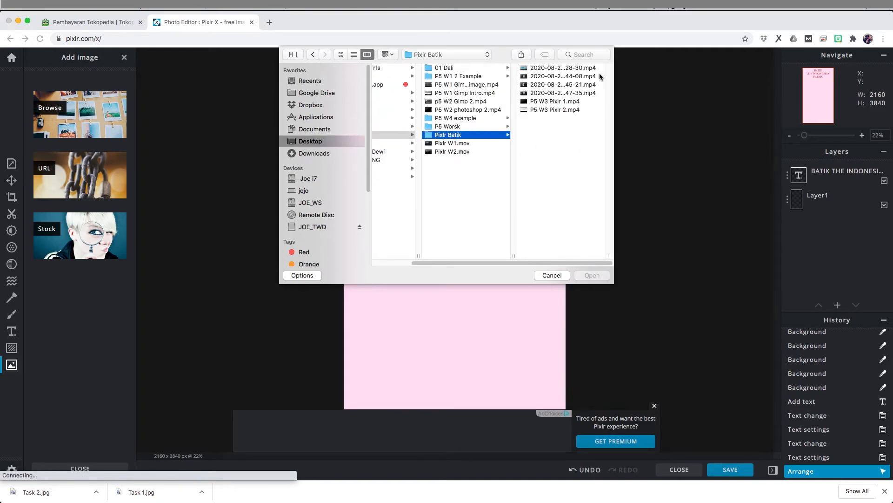
left_click(453, 117)
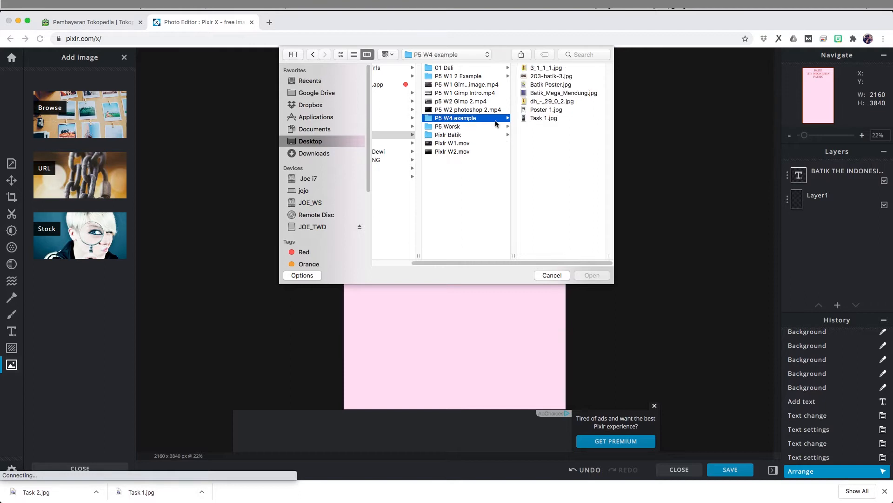
left_click(550, 77)
left_click(591, 275)
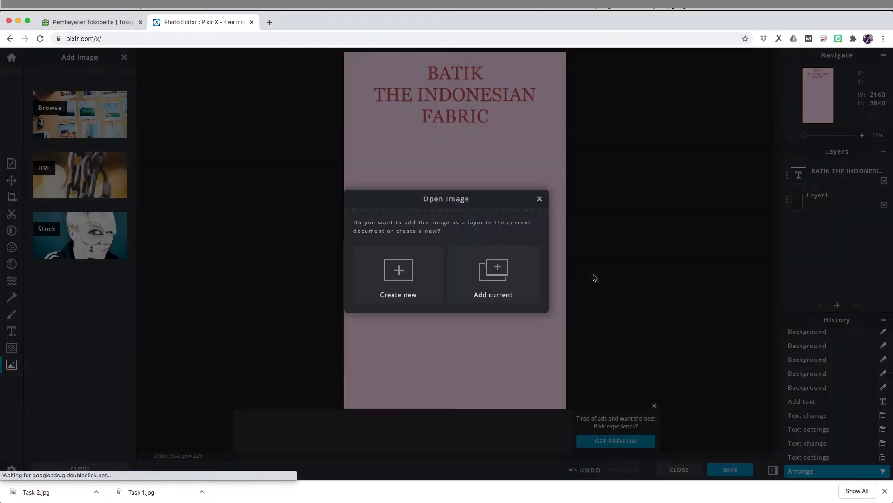
left_click(494, 270)
- Position the brown batik image below the title at the poster's left edge, scaled to just under half the poster's width
left_click_drag(489, 245, 452, 189)
left_click_drag(484, 218, 453, 199)
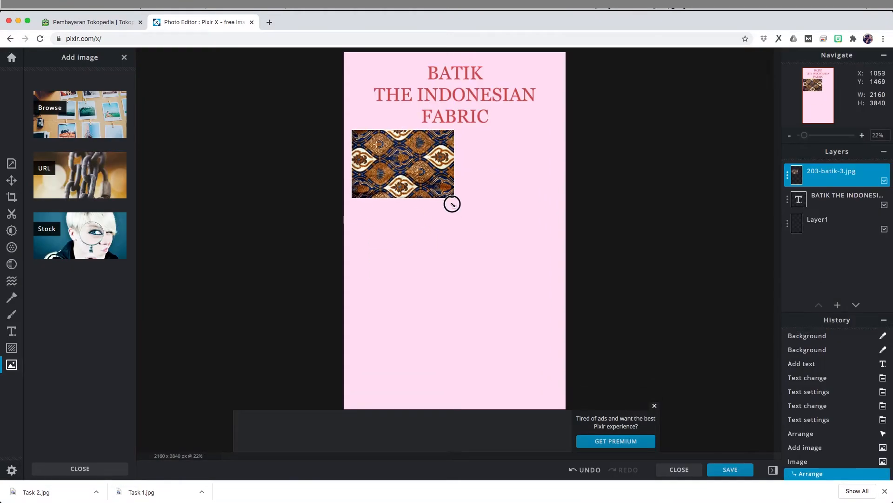
left_click(506, 257)
- Add Batik_Mega_Mendung.jpg as another layer in the current document
left_click(71, 130)
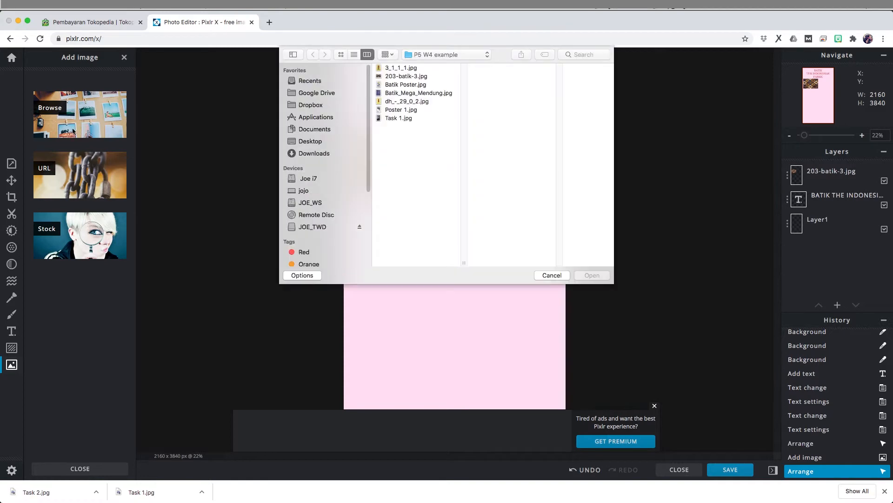
left_click(410, 93)
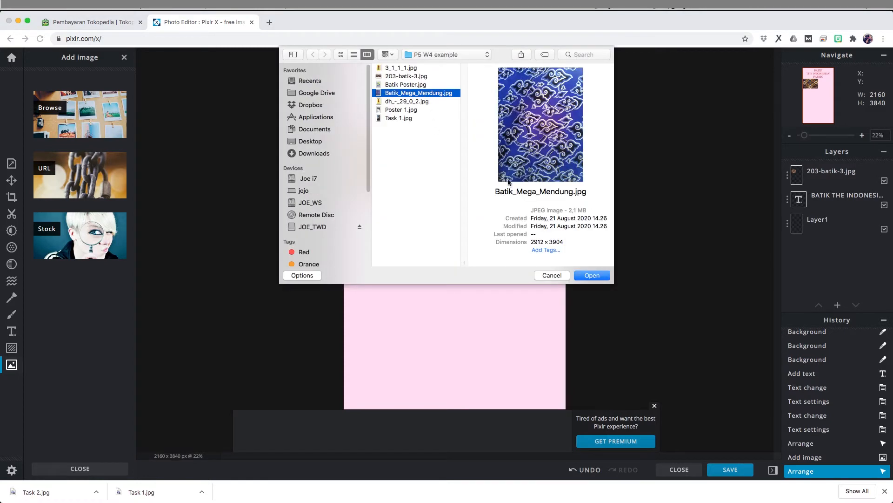
left_click(423, 77)
left_click(409, 93)
left_click(592, 275)
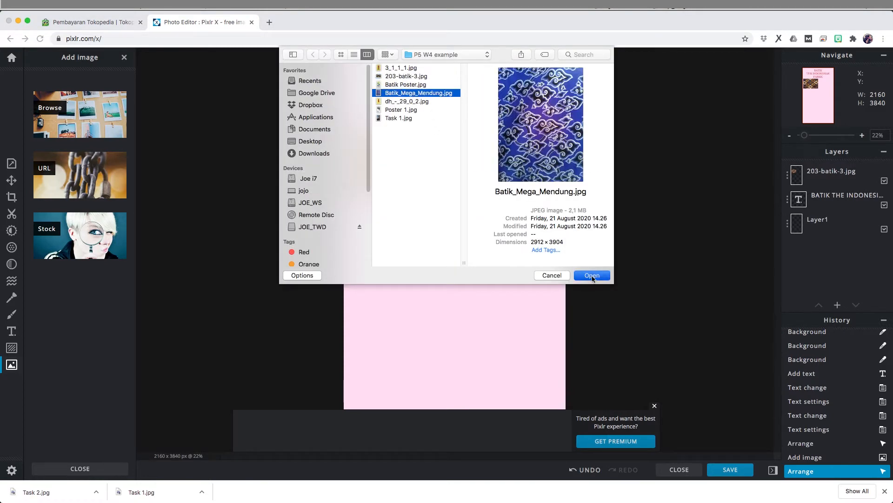
left_click(482, 289)
- Shrink the blue Mega Mendung image and place it directly beneath the brown batik image, aligned with its left edge
left_click_drag(481, 290, 425, 291)
left_click(654, 406)
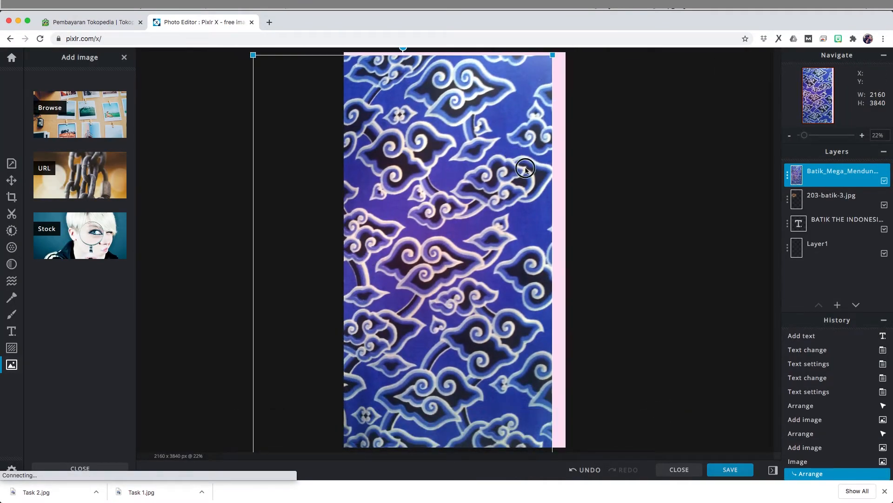
left_click_drag(526, 168, 609, 173)
left_click_drag(337, 60, 471, 180)
left_click_drag(520, 289, 400, 245)
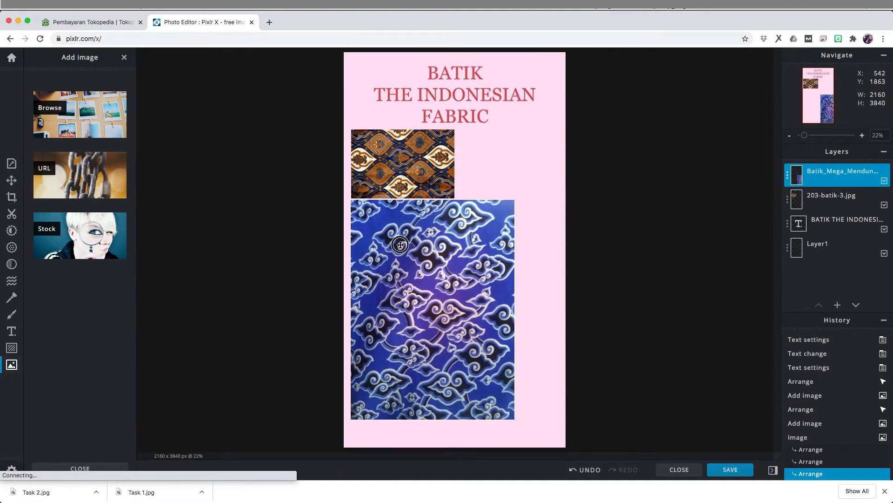
- Scale the blue Mega Mendung image to the brown batik image's width and place it beside it at the poster's right, tops aligned
left_click_drag(515, 199, 470, 223)
key("ctrl+z")
left_click_drag(515, 419, 455, 337)
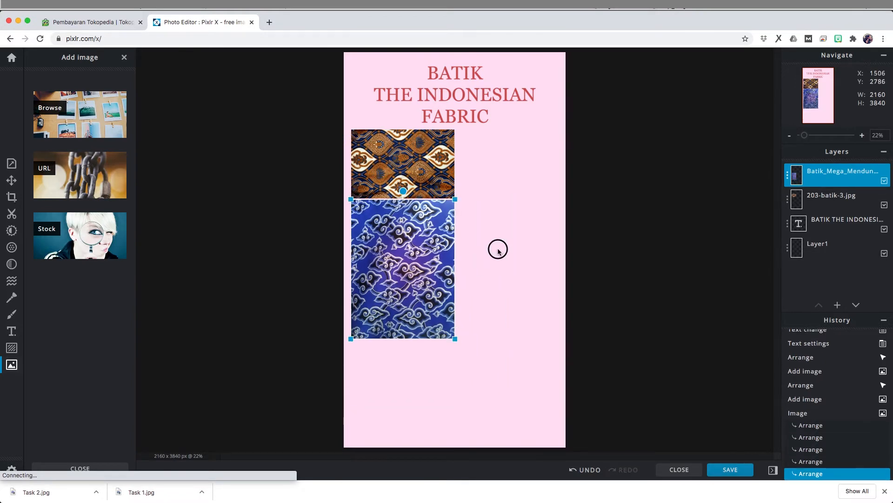
left_click_drag(402, 280, 509, 209)
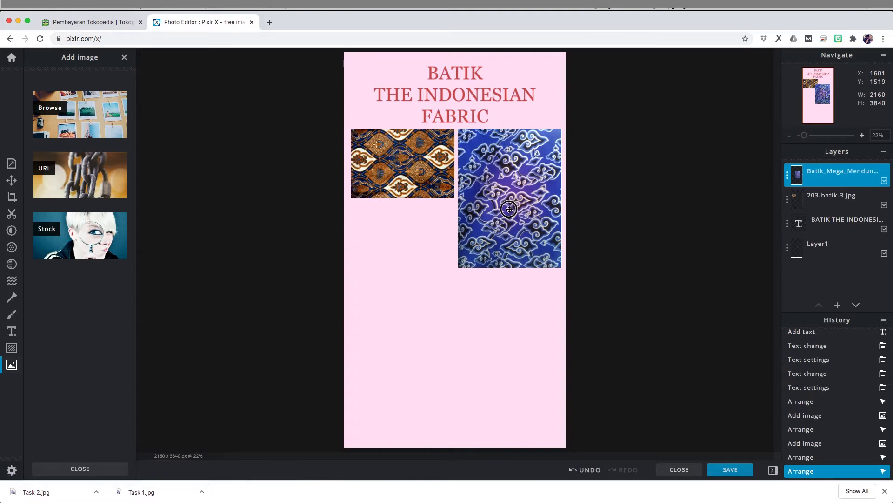
- Try a circular Keep cutout on the blue Mega Mendung image and undo it
left_click(11, 214)
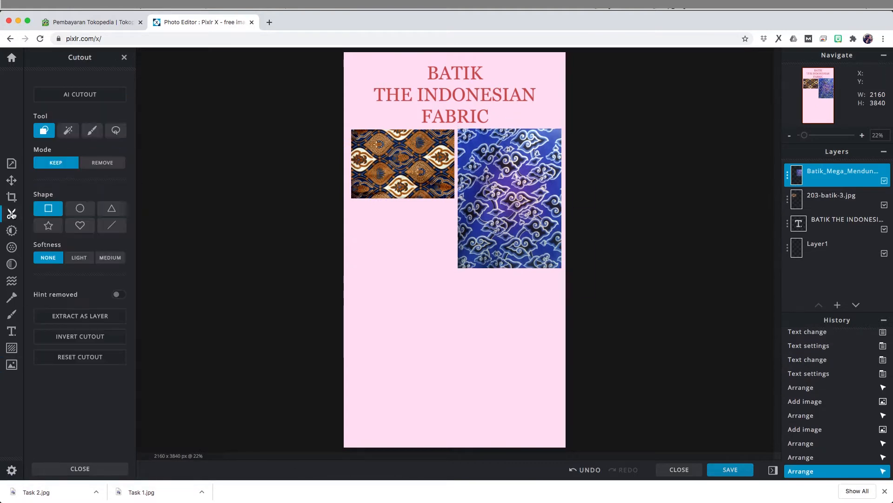
left_click(103, 163)
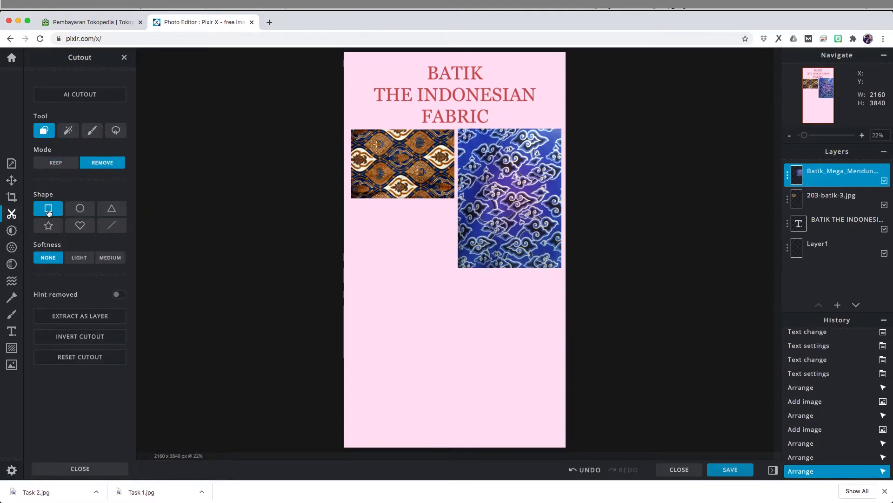
left_click(80, 208)
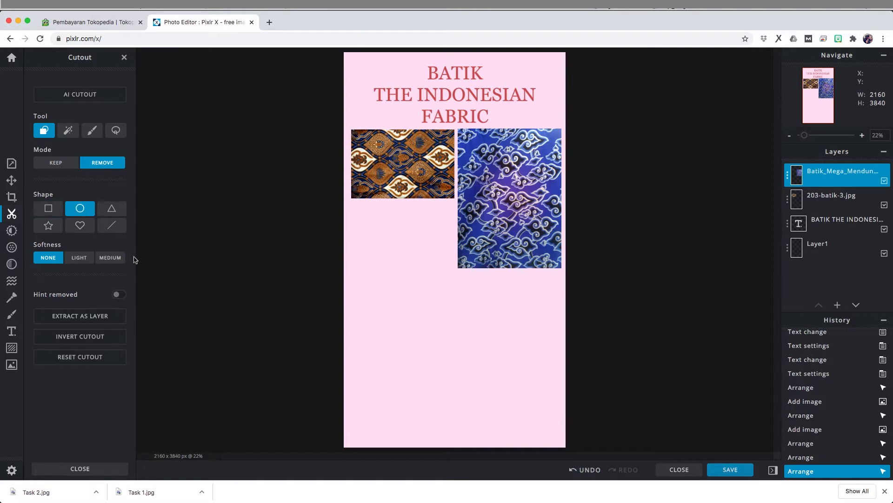
left_click(55, 162)
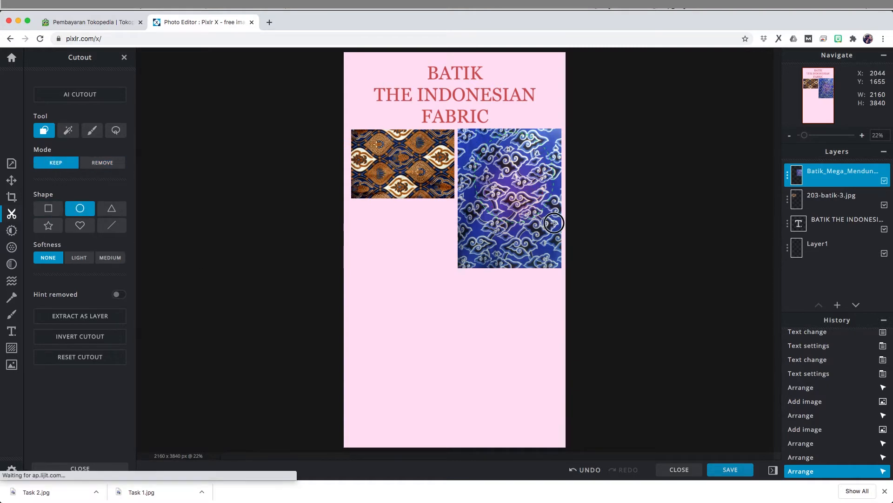
left_click_drag(527, 215, 572, 241)
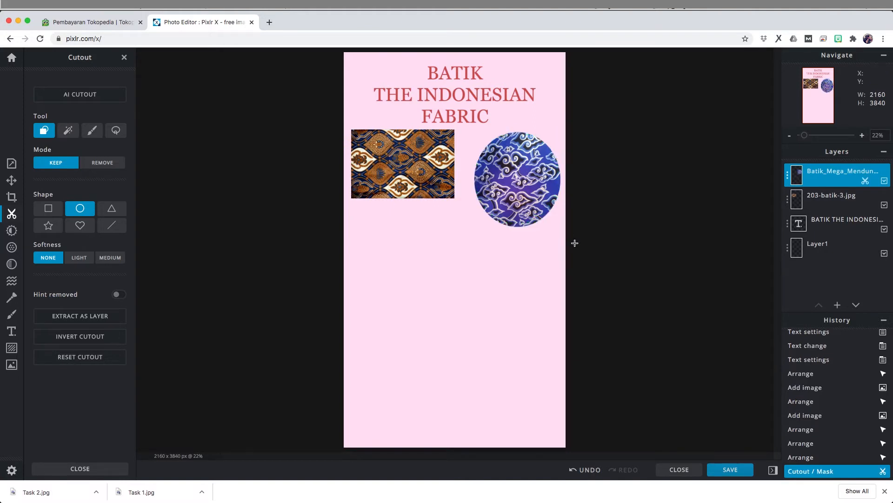
key("super+z")
- Try a star cutout and a rectangular Keep cutout on the blue Mega Mendung image, undoing each one
left_click(48, 225)
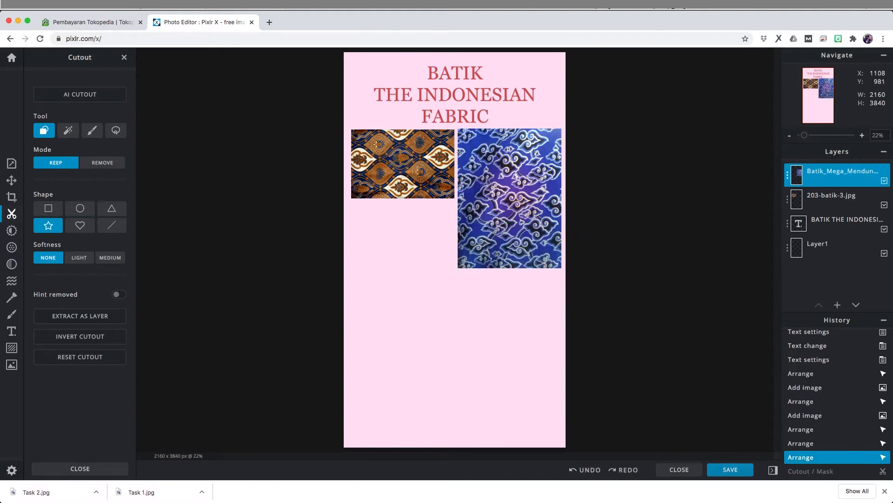
left_click_drag(536, 177, 535, 177)
key("super+z")
left_click(49, 208)
left_click_drag(454, 199, 585, 293)
key("super+z")
- Remove the blue image's lower part with a rectangular cutout level with the brown image's bottom edge, and move the rest diagonally below the brown image
left_click(103, 162)
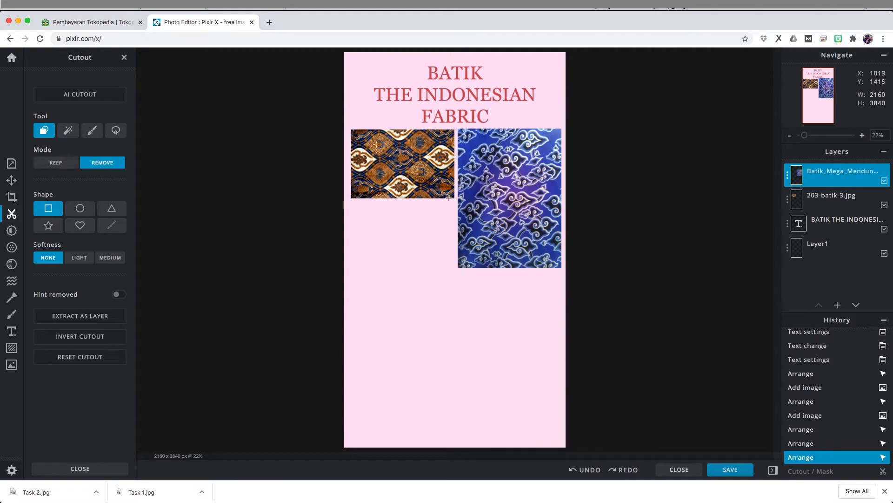
left_click_drag(449, 198, 576, 286)
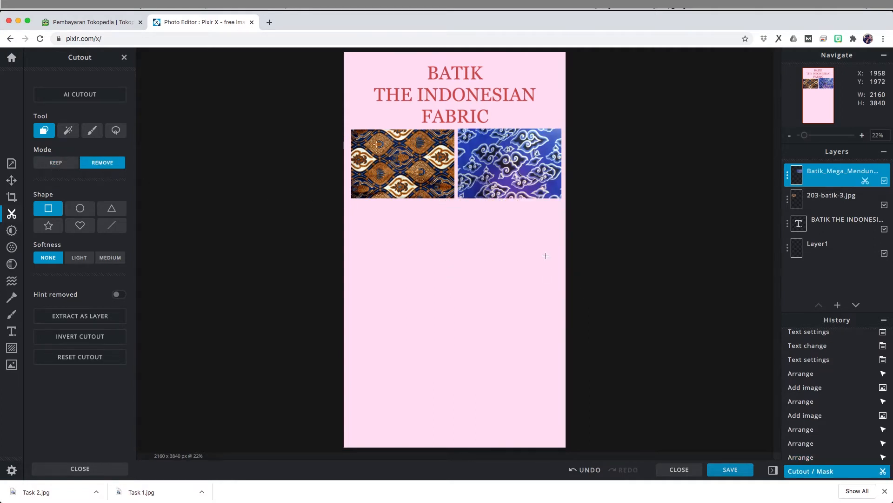
left_click(11, 180)
left_click_drag(524, 163, 523, 243)
left_click(623, 230)
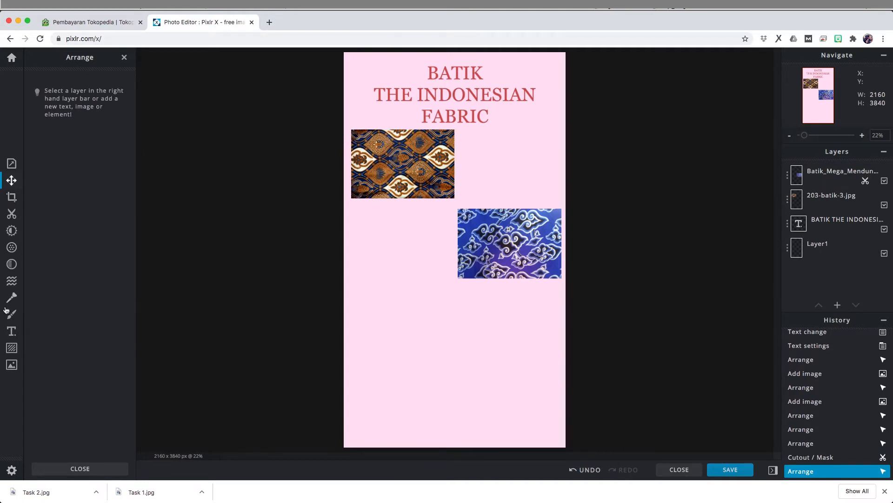
- Add 3_1_1_1.jpg as a layer and place the man's photo in the poster's lower-left area
left_click(12, 366)
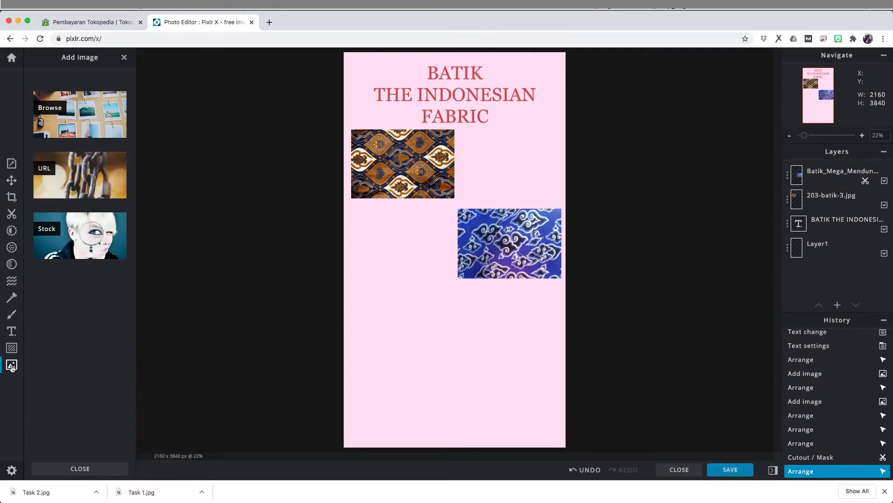
left_click(84, 122)
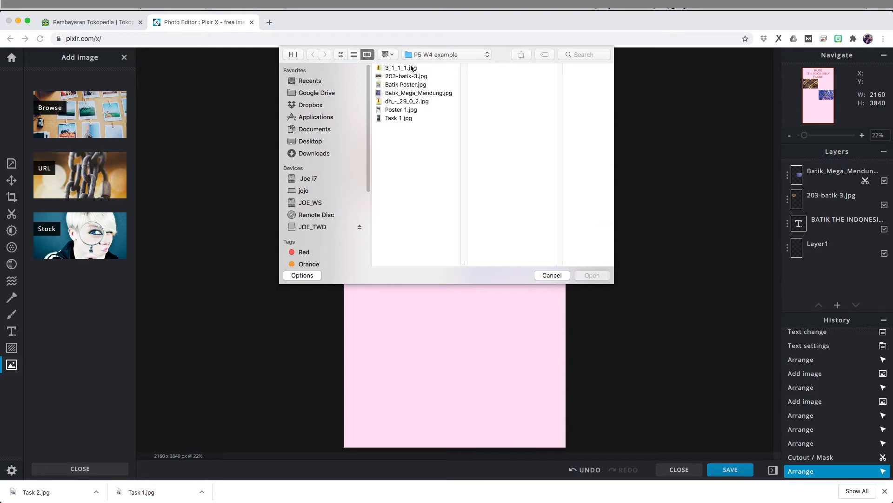
left_click(413, 68)
left_click(587, 276)
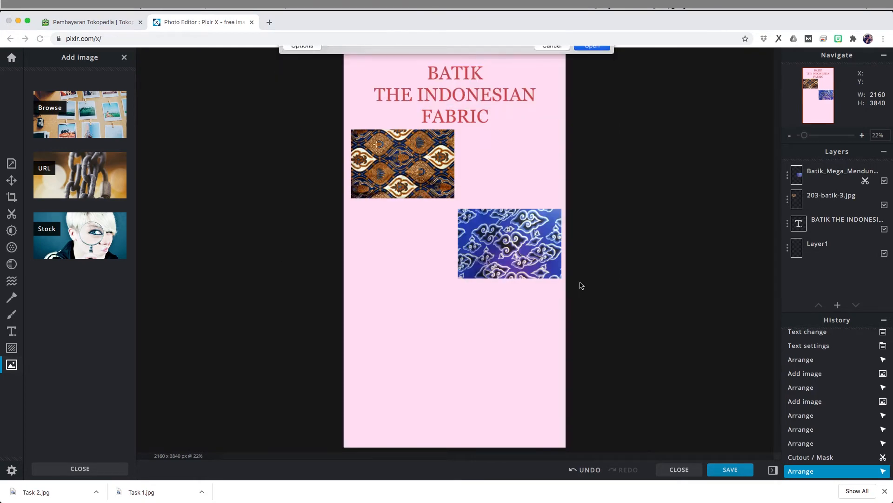
left_click(495, 272)
left_click_drag(454, 246, 397, 368)
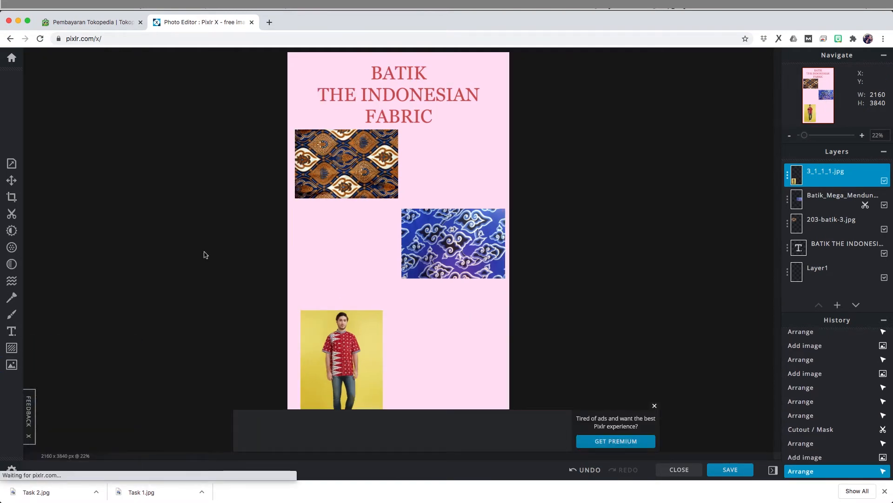
- Add dh_-_29_0_2.jpg as a layer and place the woman's photo directly right of the man's photo, aligned with it
left_click(84, 132)
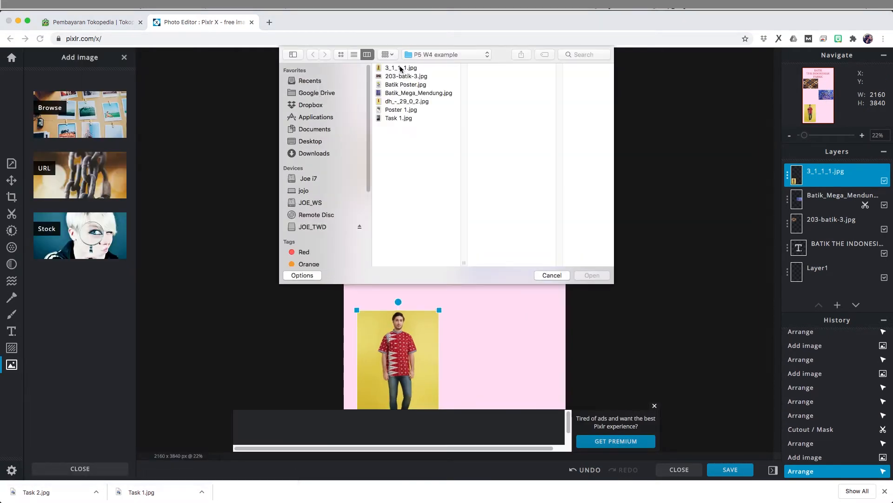
left_click(407, 101)
left_click(592, 275)
left_click(493, 275)
left_click_drag(471, 246, 486, 374)
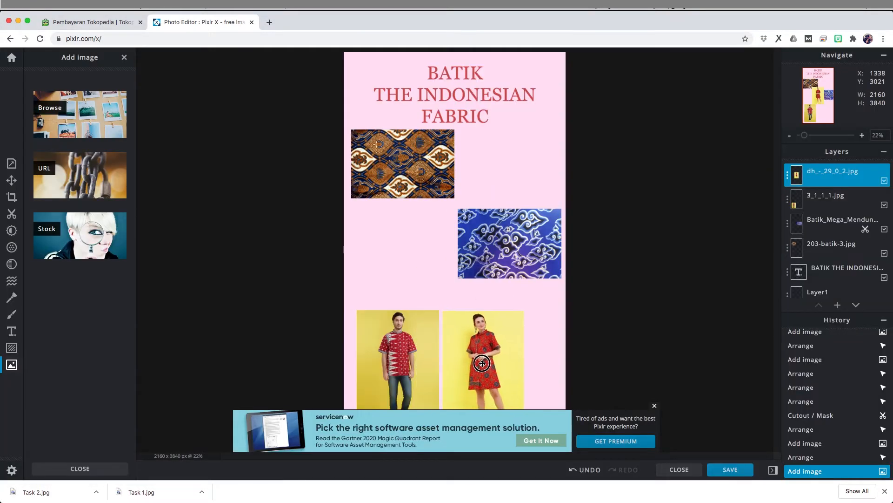
left_click(655, 405)
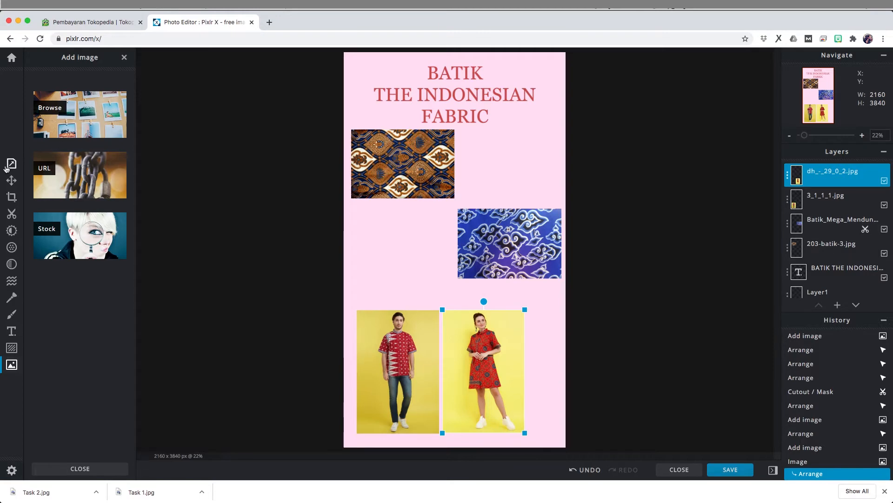
- Remove the yellow background from the woman's photo with the magic wand cutout in Remove mode, using Light softness
left_click(11, 214)
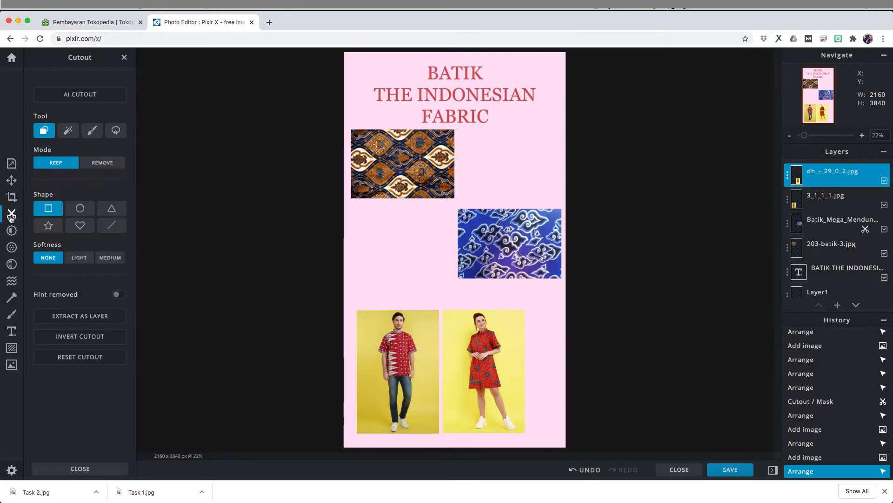
left_click(68, 131)
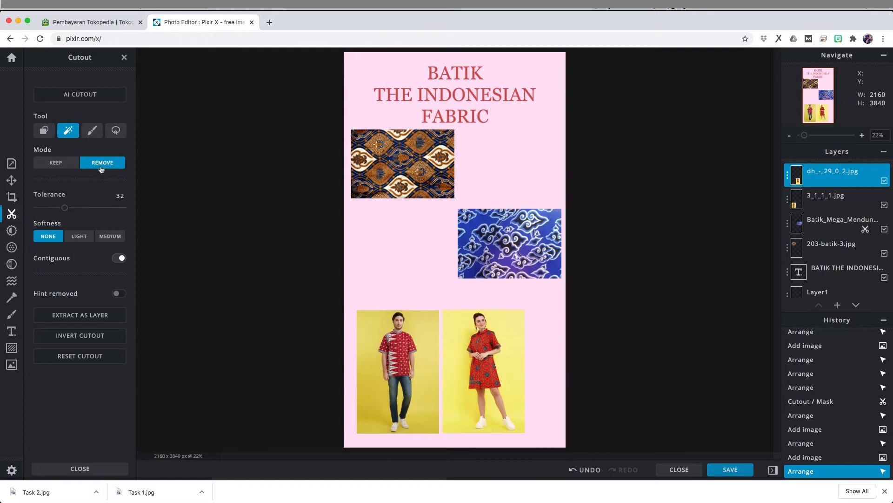
left_click(78, 236)
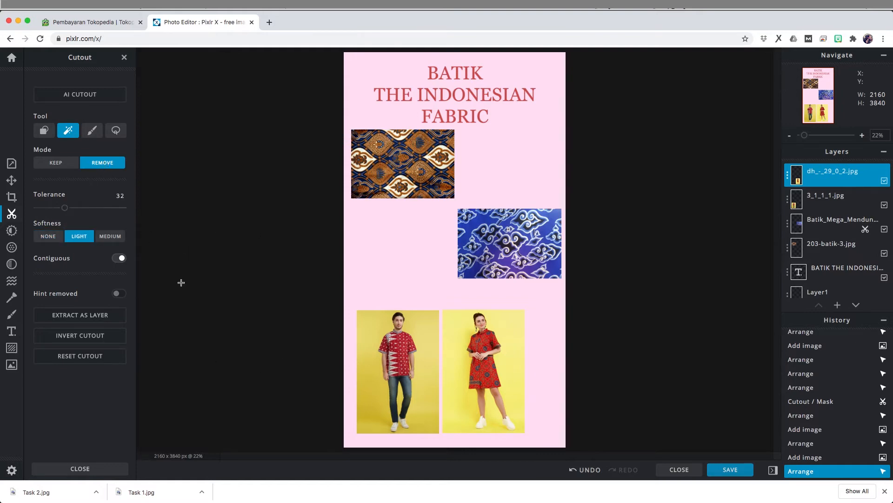
left_click(372, 325)
left_click(458, 329)
left_click(456, 329)
left_click(465, 404)
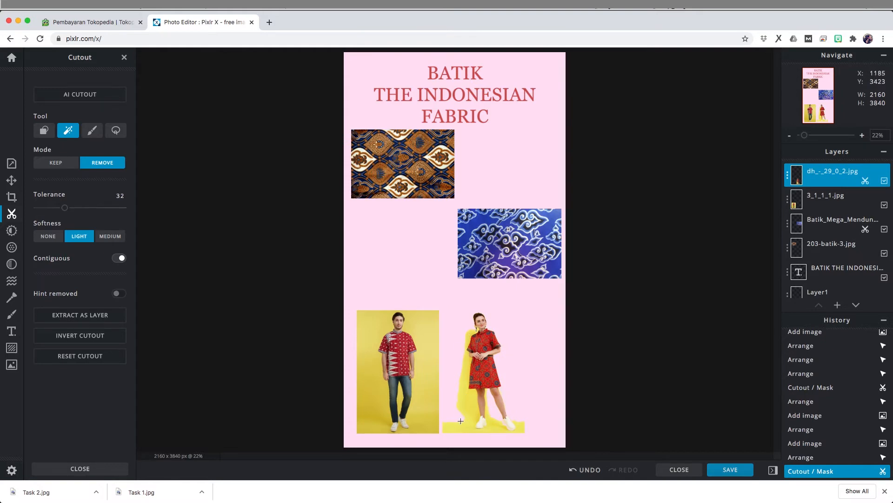
left_click(461, 421)
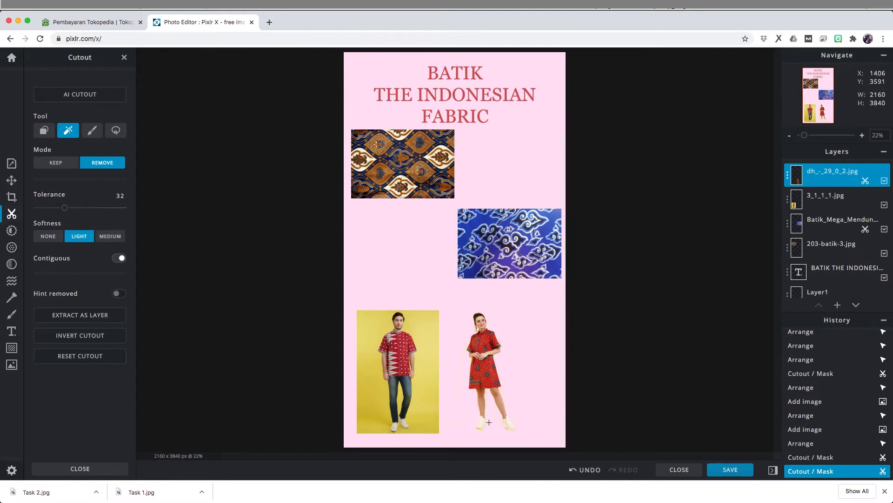
- Remove the yellow background areas around the man on the 3_1_1_1.jpg layer with the magic wand cutout
left_click(842, 198)
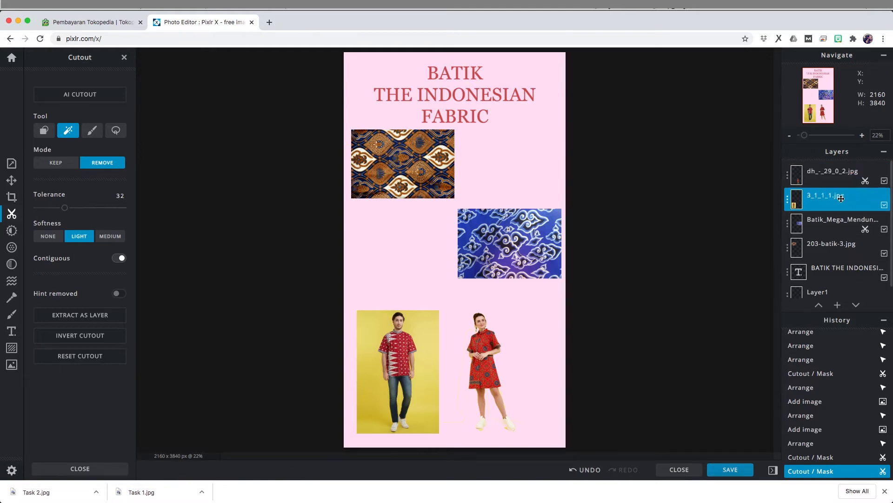
left_click(428, 330)
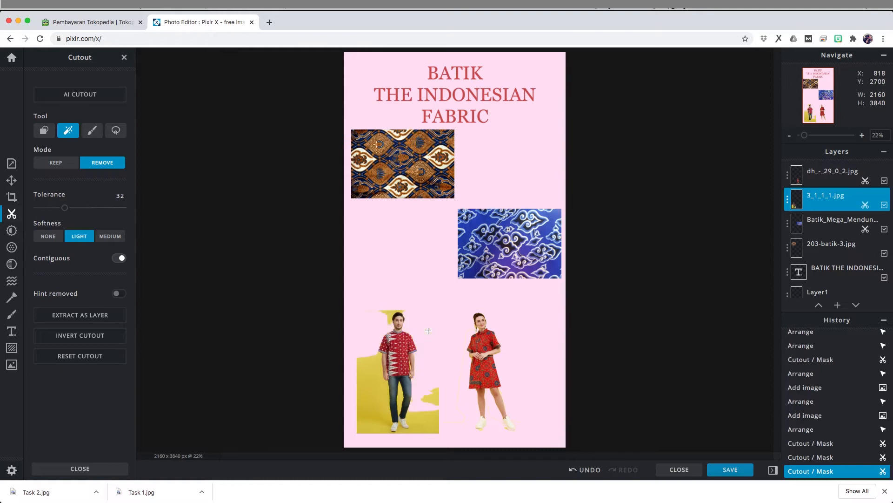
left_click(384, 318)
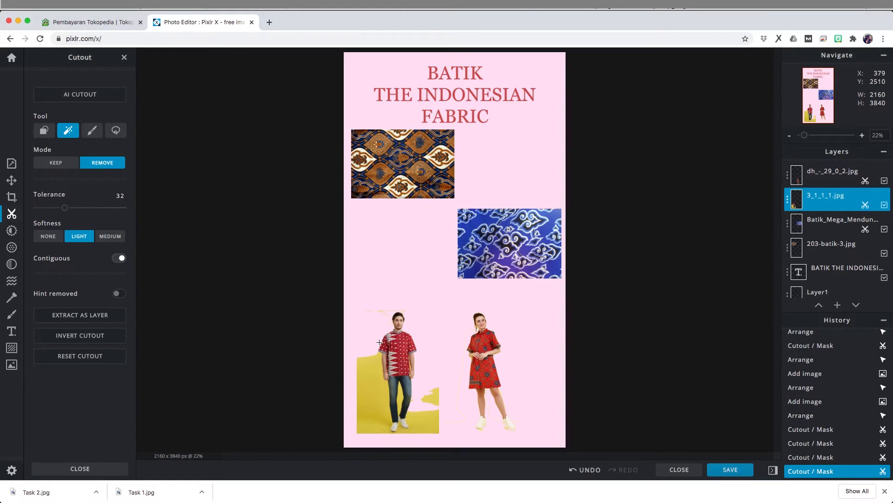
left_click(377, 393)
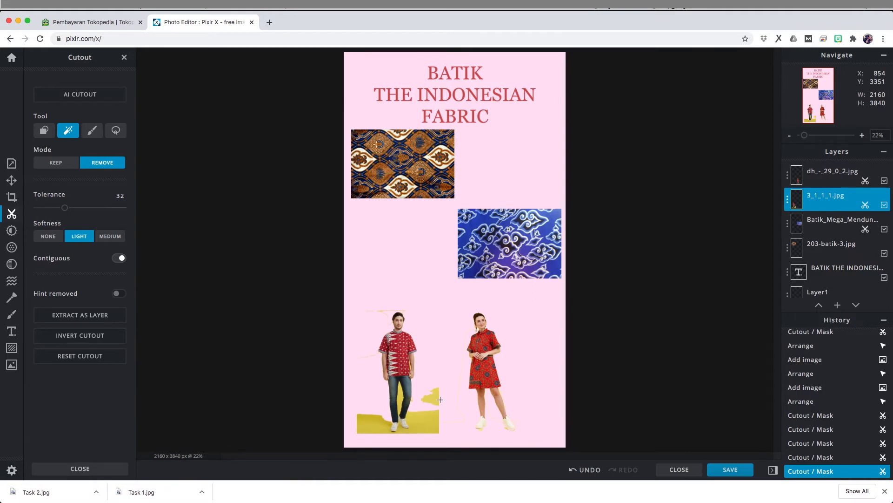
left_click(433, 402)
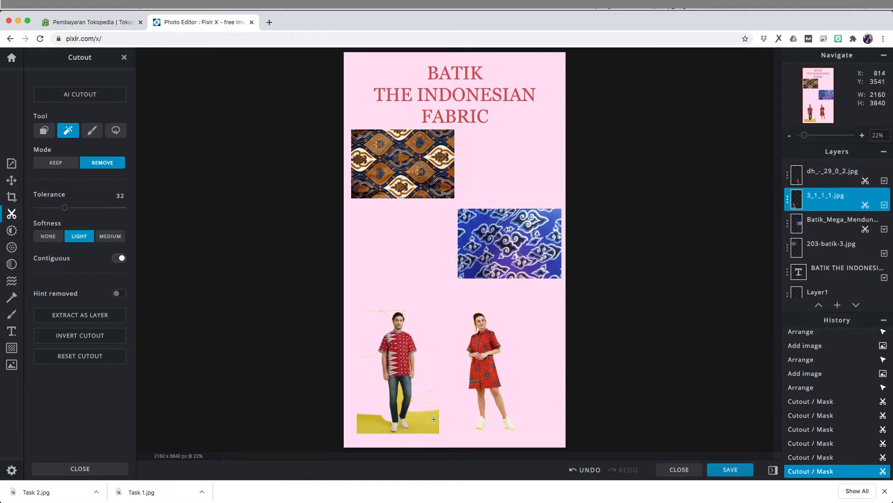
left_click(433, 419)
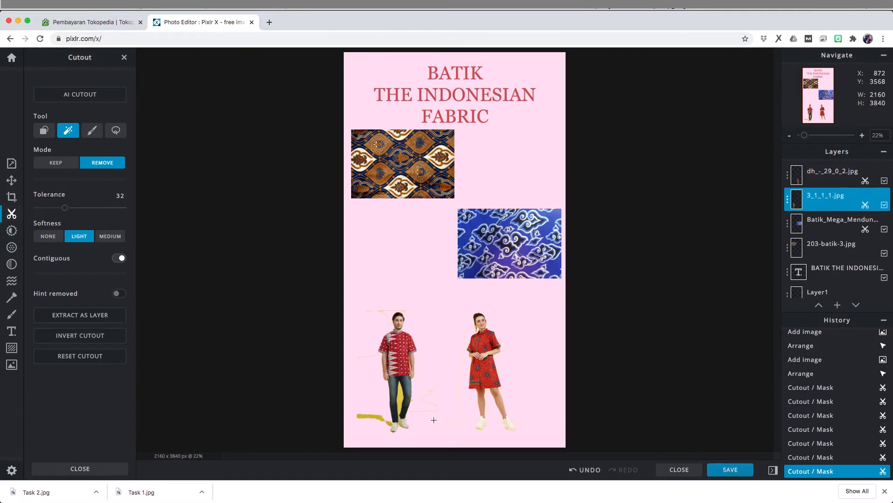
left_click(400, 398)
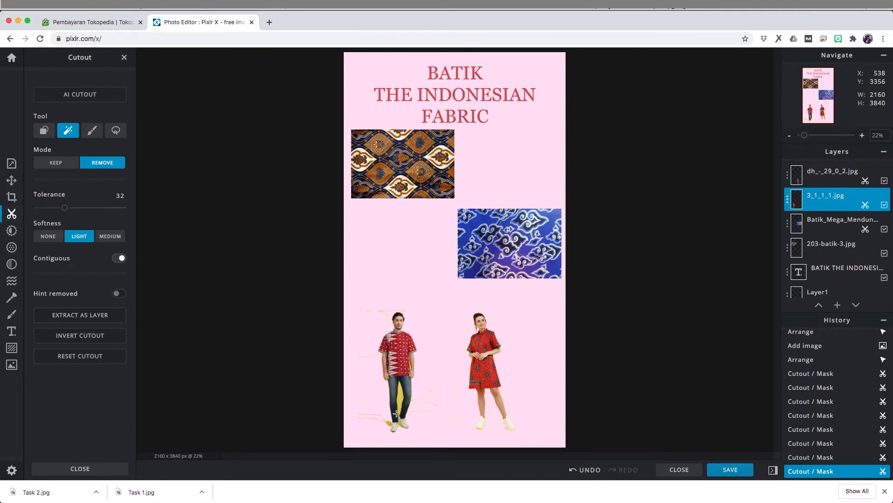
left_click(396, 413)
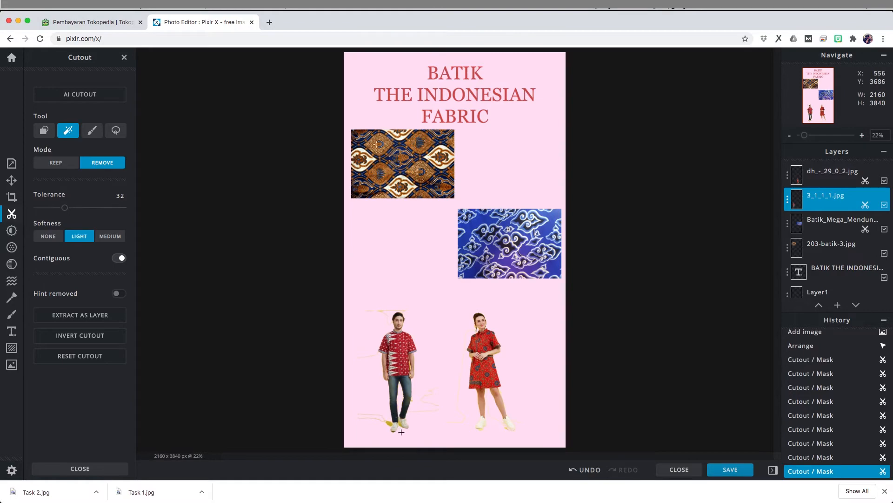
- Erase the leftover yellow outlines and patches around the man with the lasso cutout in Remove mode
left_click_drag(810, 136, 816, 136)
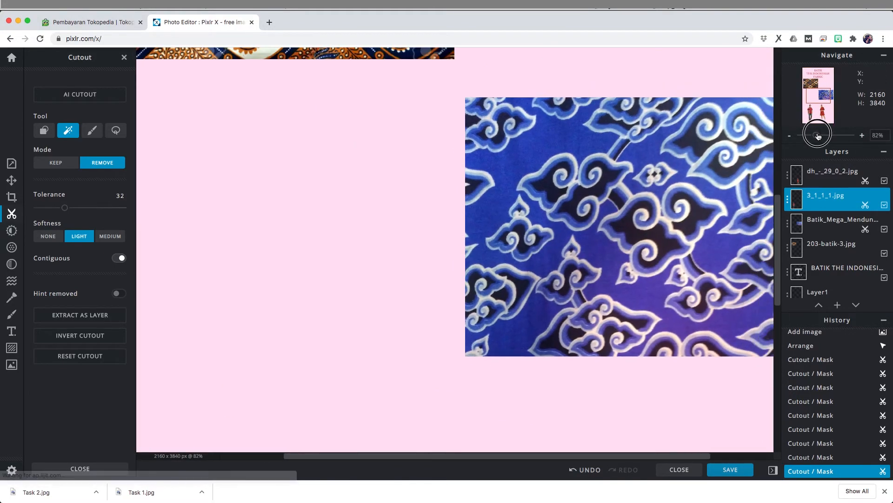
left_click_drag(822, 97, 819, 114)
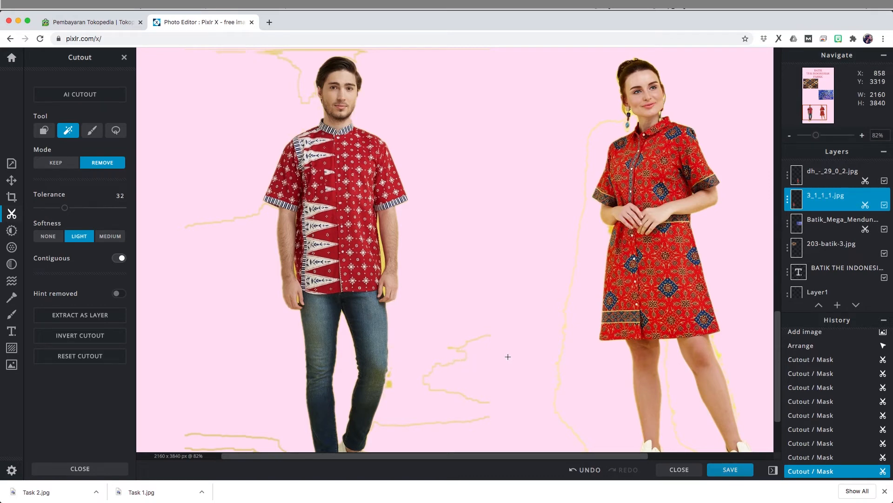
left_click(116, 130)
mouse_move(511, 300)
left_mouse_down()
mouse_move(412, 389)
mouse_move(507, 358)
left_mouse_up()
mouse_move(490, 408)
left_mouse_down()
mouse_move(373, 422)
mouse_move(413, 381)
left_mouse_up()
scroll(372, 382, "down", 3)
mouse_move(315, 381)
left_mouse_down()
mouse_move(267, 379)
mouse_move(177, 344)
mouse_move(273, 338)
mouse_move(316, 380)
left_mouse_up()
mouse_move(266, 115)
left_mouse_down()
mouse_move(182, 136)
mouse_move(270, 91)
left_mouse_up()
scroll(505, 192, "up", 5)
mouse_move(328, 157)
left_mouse_down()
mouse_move(283, 189)
mouse_move(298, 191)
mouse_move(317, 227)
mouse_move(295, 208)
mouse_move(272, 214)
left_mouse_up()
mouse_move(564, 288)
left_mouse_down()
mouse_move(419, 212)
mouse_move(419, 182)
left_mouse_up()
mouse_move(472, 238)
left_mouse_down()
mouse_move(473, 182)
mouse_move(490, 164)
mouse_move(482, 201)
left_mouse_up()
- Clean up the leftover yellow outlines around the woman on the dh_-_29_0_2.jpg layer with the lasso cutout
left_click(832, 172)
mouse_move(480, 77)
left_mouse_down()
mouse_move(431, 102)
mouse_move(461, 115)
mouse_move(442, 242)
mouse_move(358, 435)
left_mouse_up()
left_click_drag(457, 304, 413, 241)
left_click_drag(451, 385, 484, 379)
mouse_move(482, 239)
left_mouse_down()
mouse_move(533, 344)
mouse_move(558, 371)
mouse_move(526, 377)
left_mouse_up()
left_click(56, 162)
left_click_drag(475, 240, 469, 258)
key("x")
left_click_drag(531, 242, 536, 247)
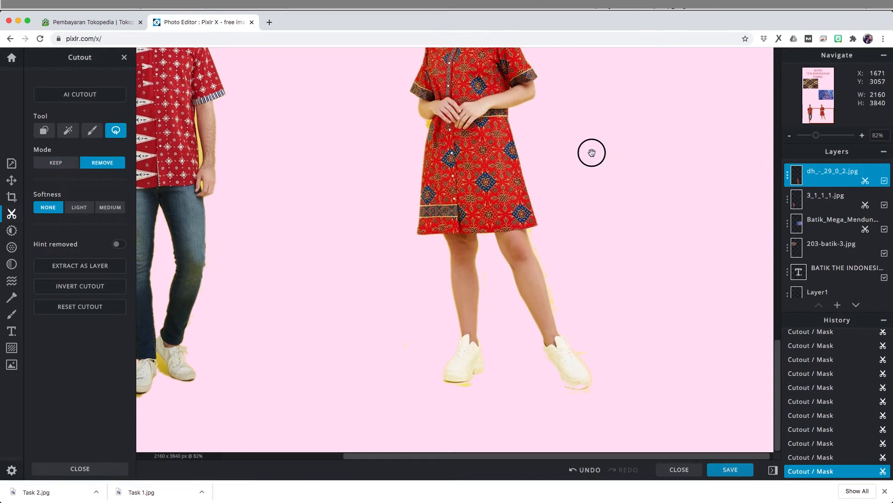
scroll(588, 152, "up", 6)
left_click_drag(816, 135, 806, 135)
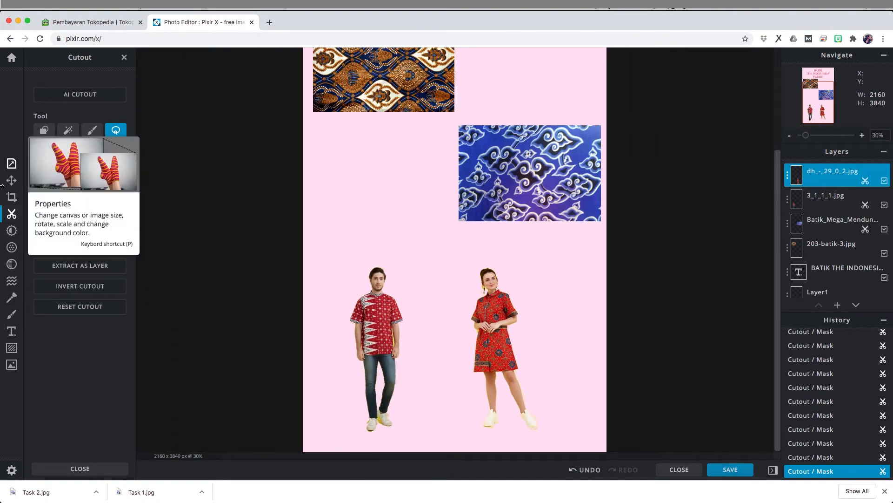
- Move the cut-out woman closer to the man so the two stand side by side on the poster
key("v")
left_click_drag(485, 342, 425, 343)
left_click_drag(807, 137, 804, 136)
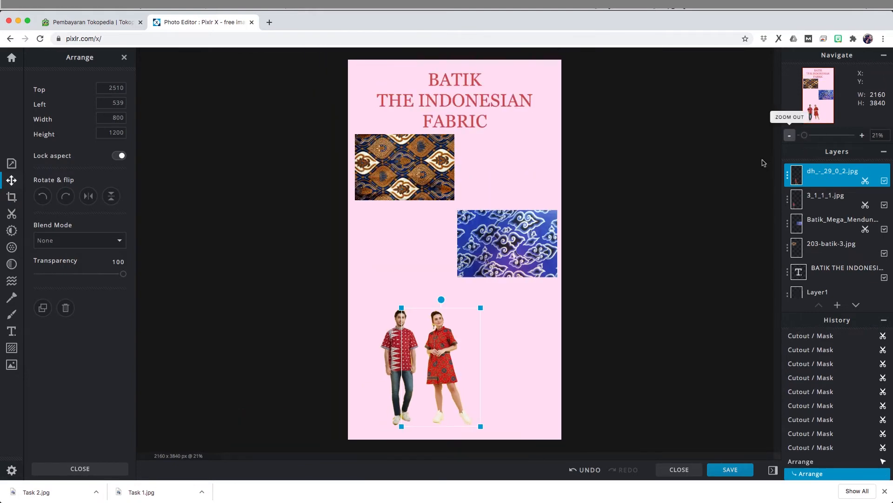
left_click(11, 364)
left_click(90, 112)
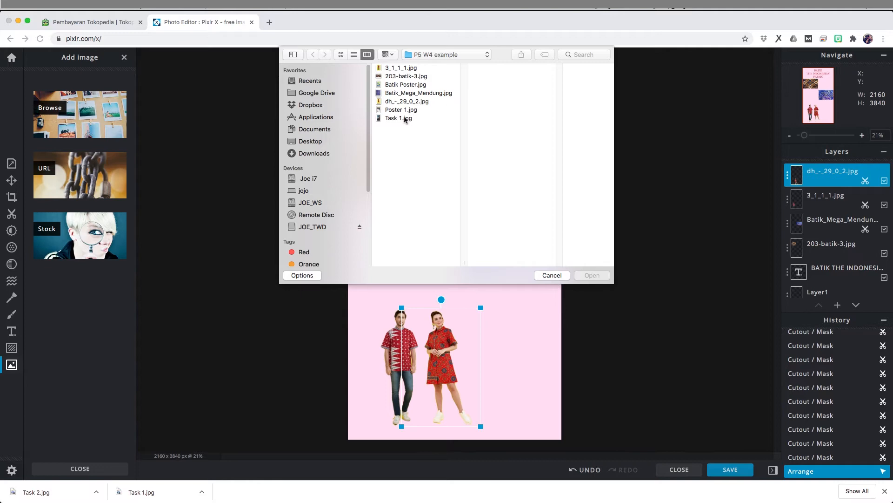
left_click(400, 78)
left_click(397, 85)
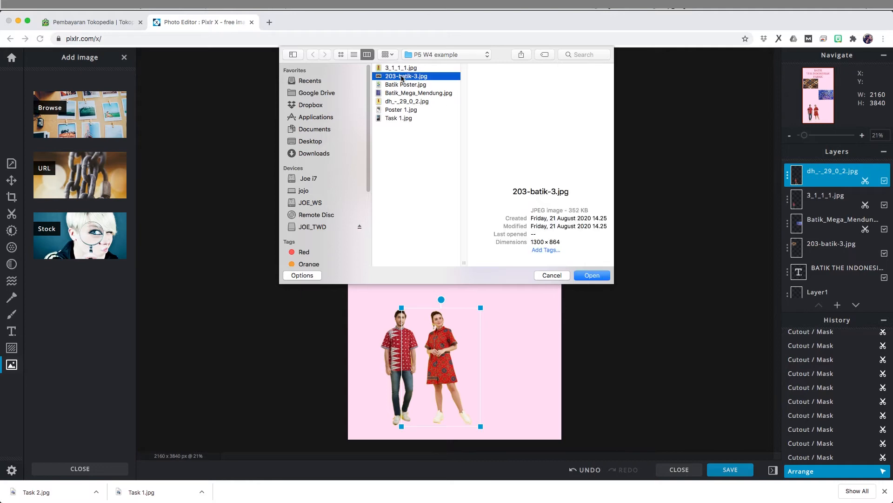
left_click(391, 94)
left_click(390, 102)
left_click(392, 110)
left_click(394, 119)
left_click(404, 69)
left_click(403, 175)
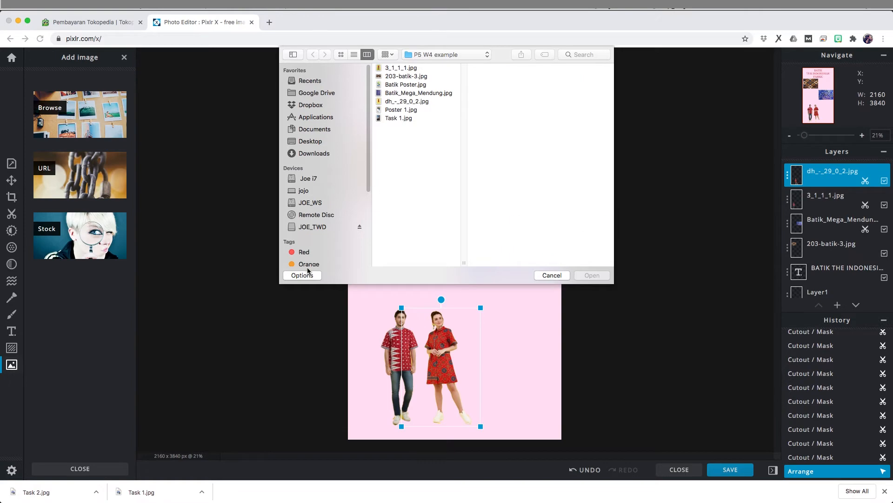
left_click(558, 277)
left_click(11, 365)
left_click(11, 365)
left_click(87, 190)
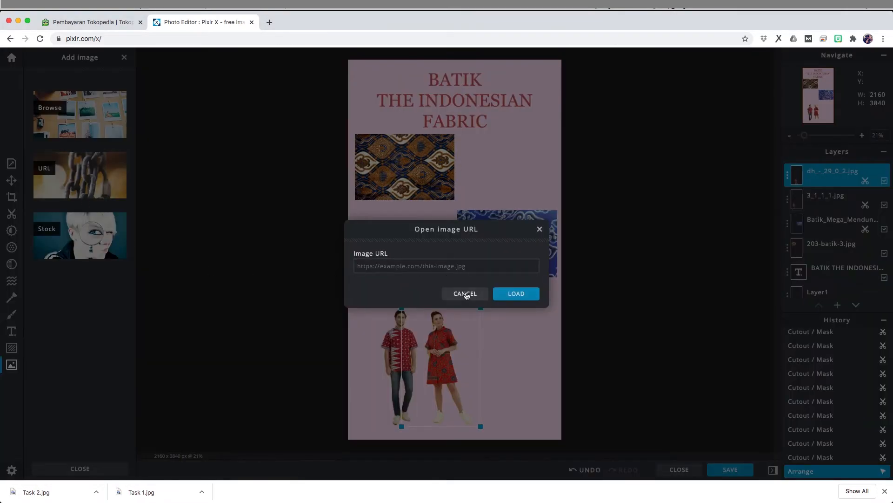
left_click(465, 293)
- Search the stock images for "beach" and add the empty sandy beach photo with clear blue sky to the current document
left_click(69, 241)
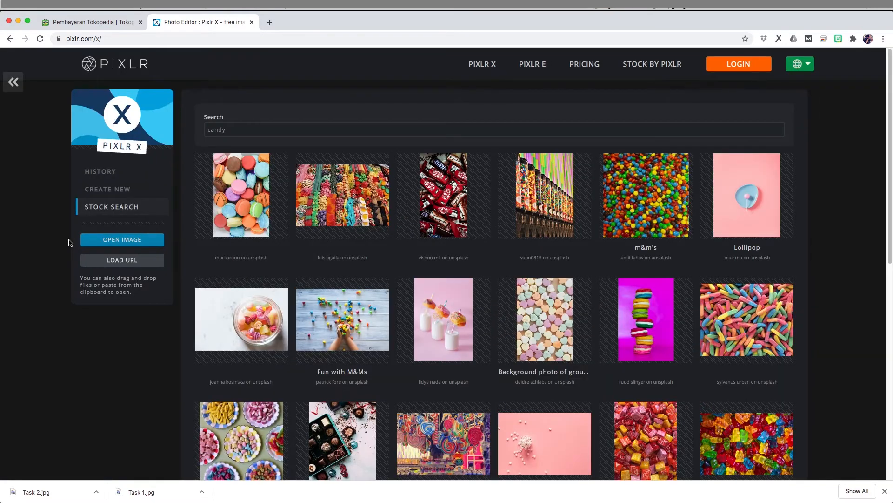
left_click(239, 130)
double_click(240, 131)
type("beach")
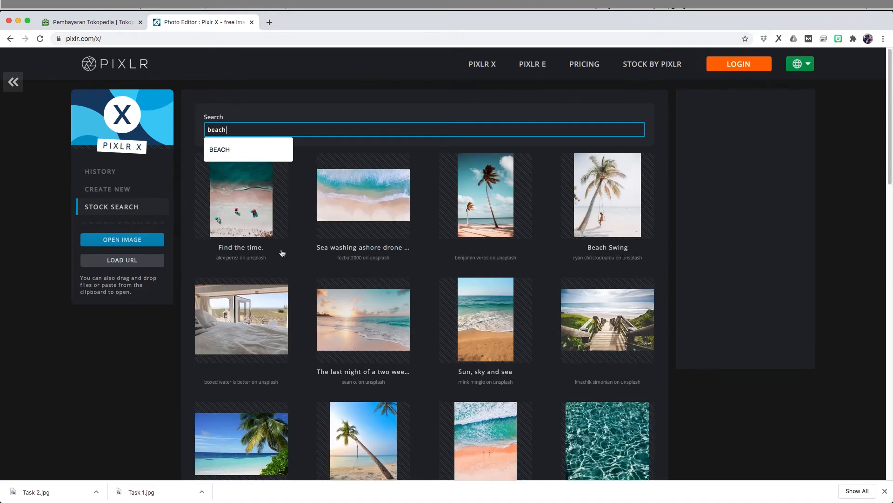
scroll(550, 300, "down", 2)
scroll(512, 304, "down", 5)
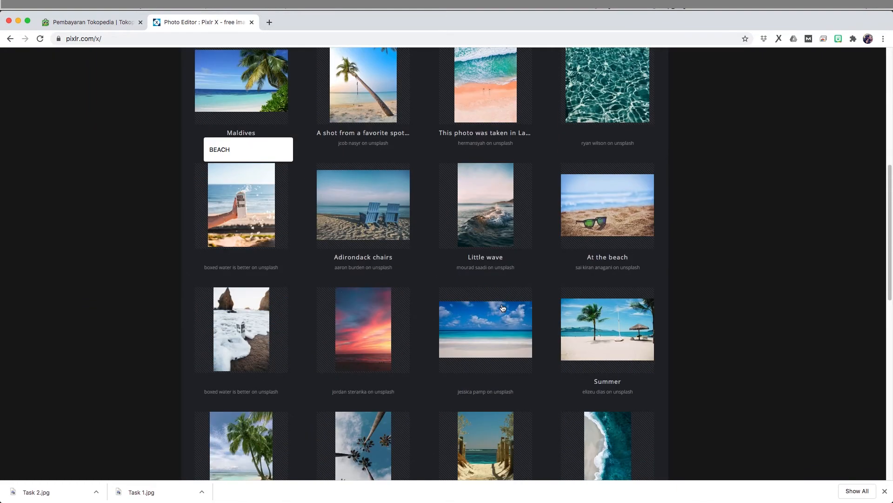
scroll(502, 307, "down", 4)
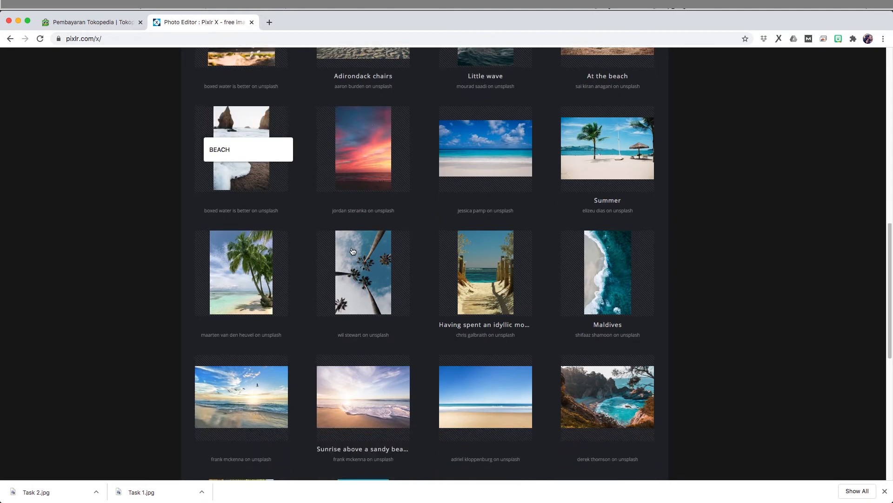
left_click(504, 423)
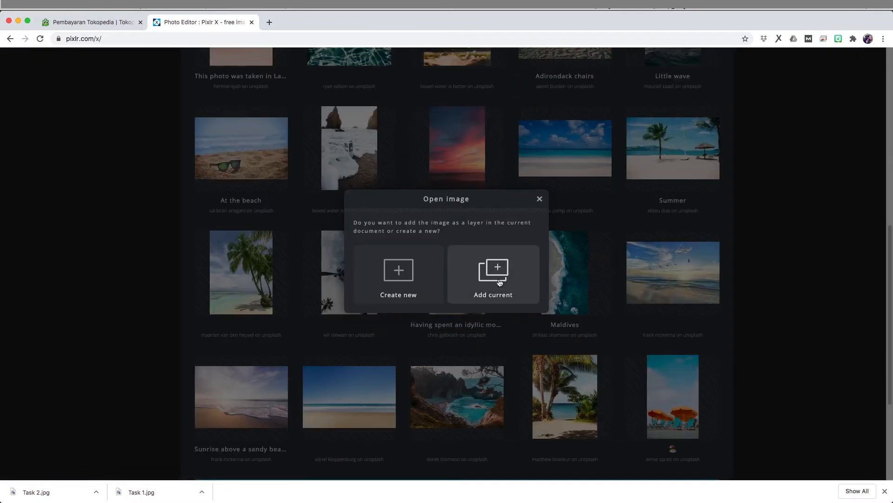
left_click(499, 284)
- Scale the beach photo to about 2171 x 1448 px and place it across the full width of the poster's lower end
left_click_drag(498, 280, 558, 340)
left_click_drag(734, 171, 562, 296)
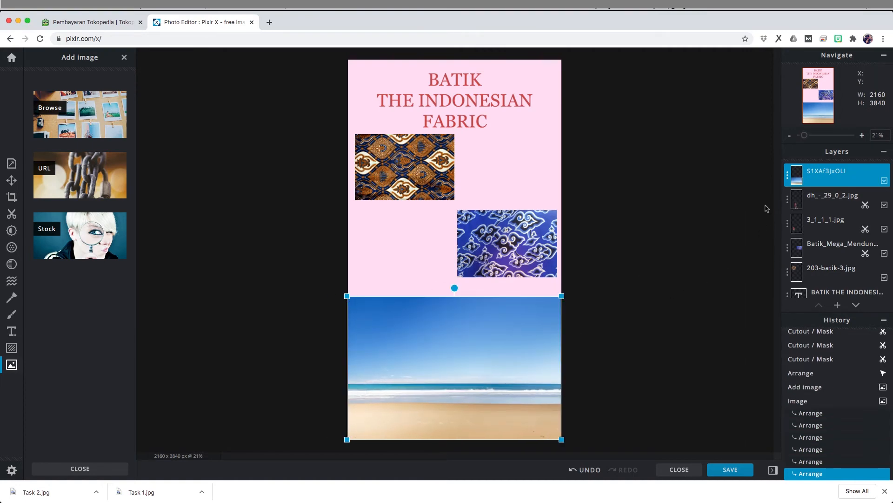
left_click(11, 180)
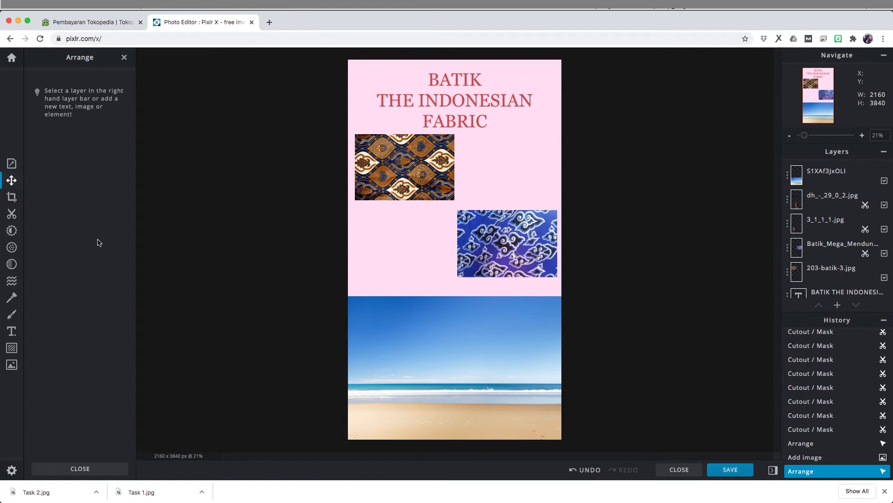
- Reorder the beach photo layer below the 3_1_1_1.jpg layer, behind both people
left_click(10, 181)
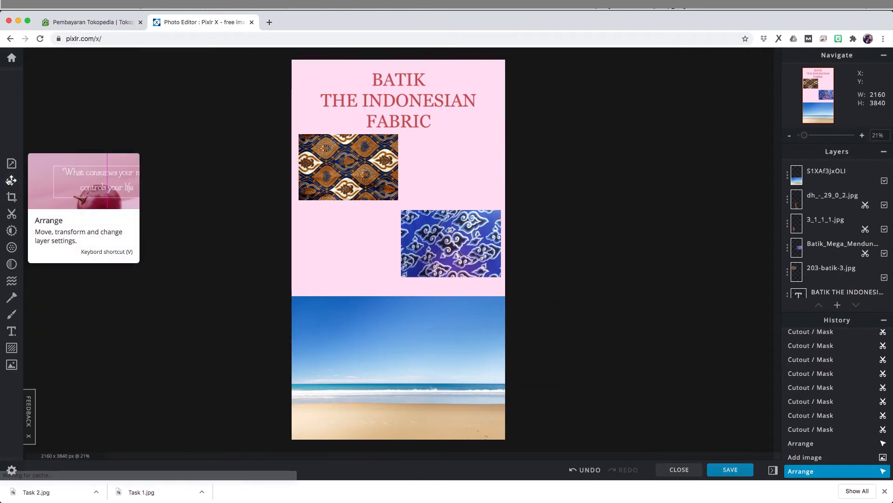
left_click(10, 180)
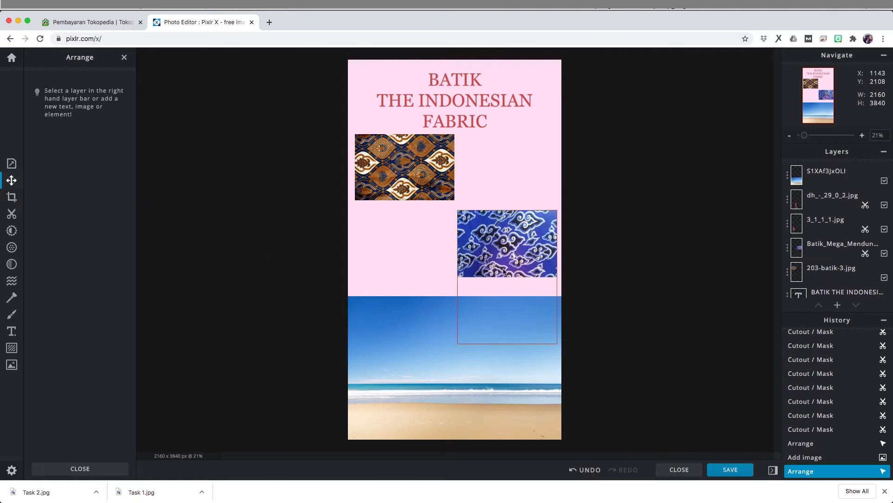
left_click(834, 182)
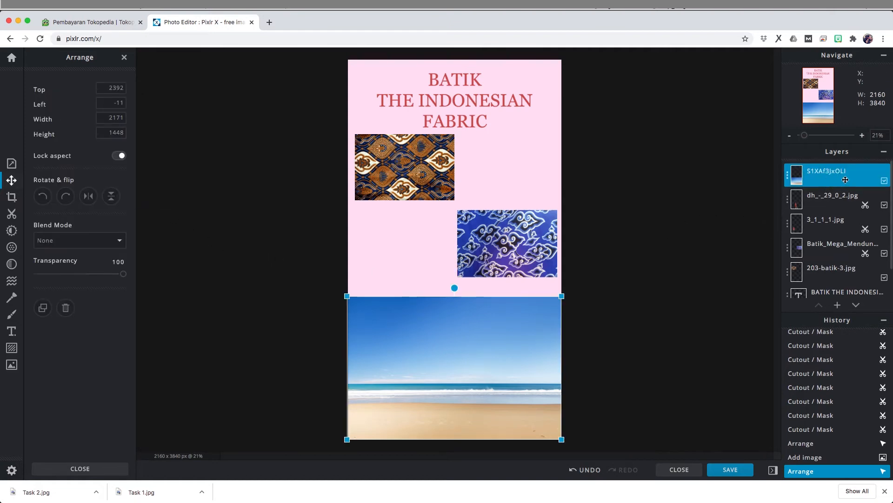
left_click_drag(845, 180, 844, 230)
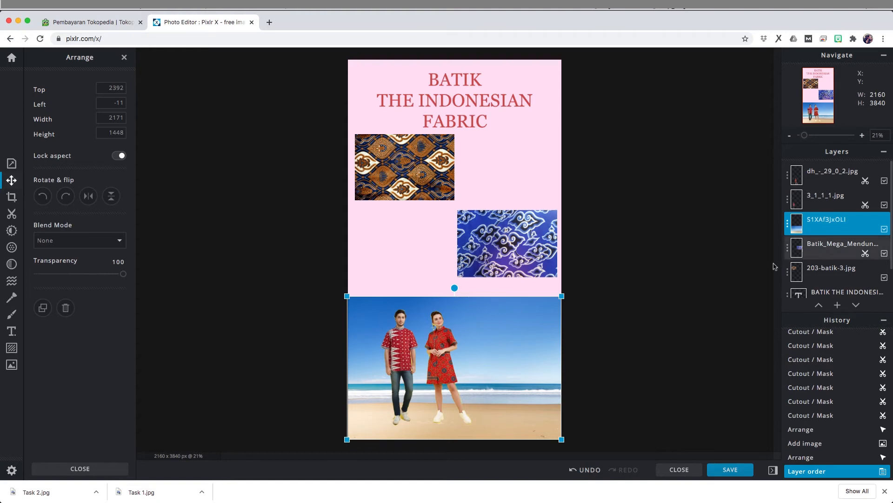
left_click(645, 313)
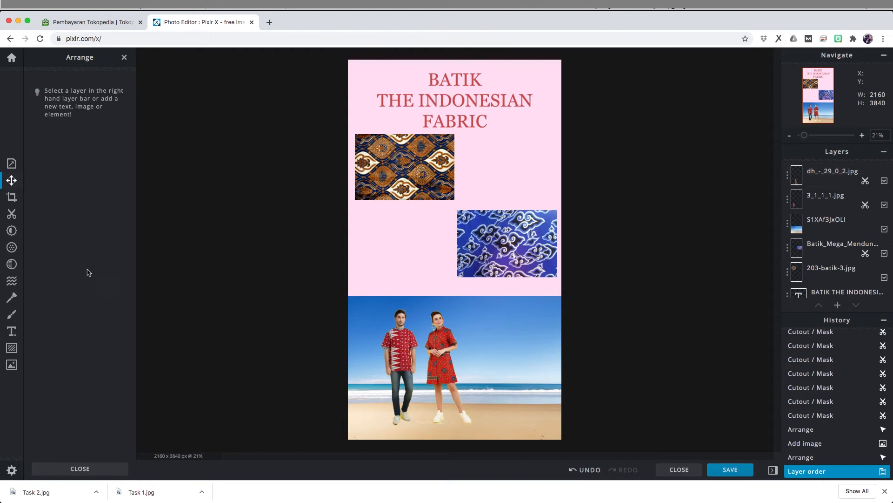
- Add a new text layer reading "History of Batik"
left_click(12, 332)
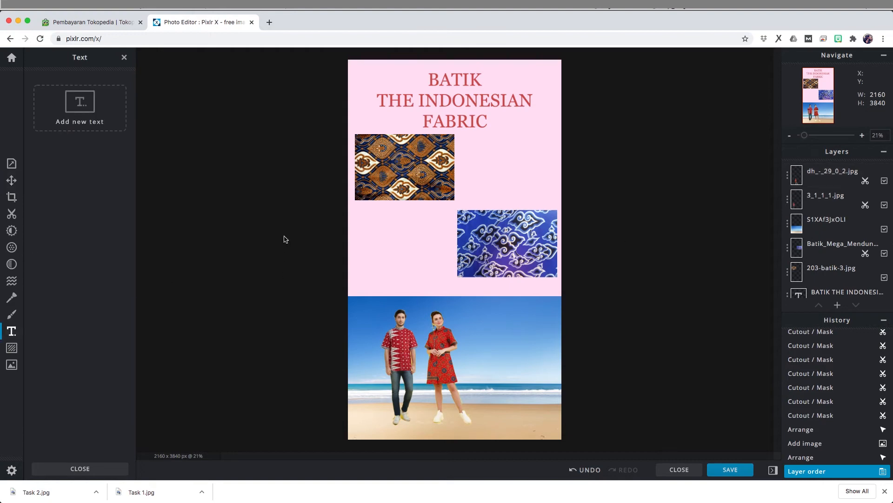
left_click(85, 99)
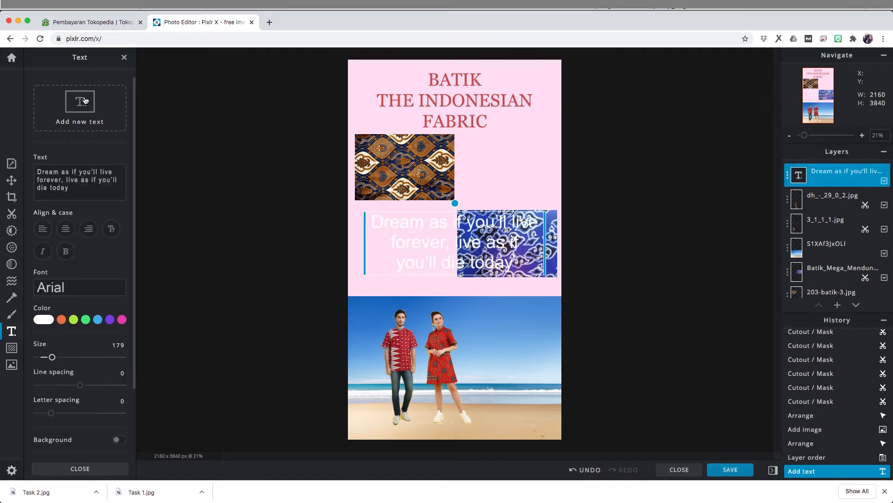
left_click(89, 194)
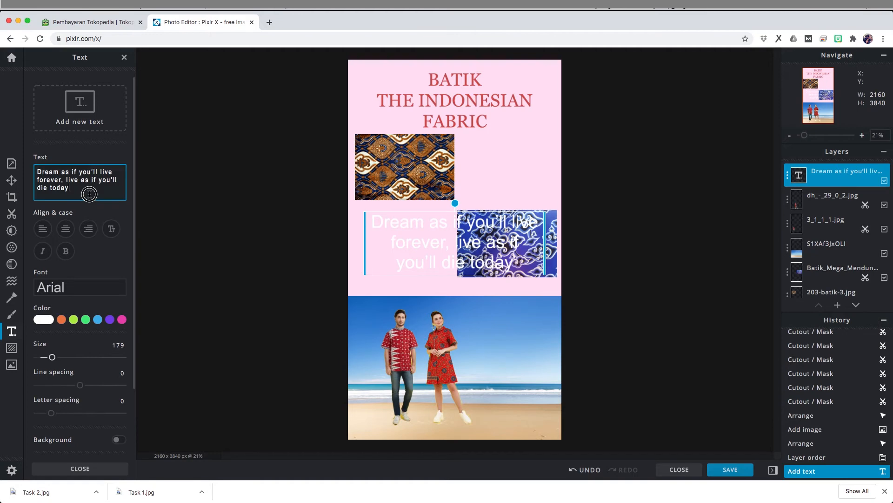
left_click_drag(89, 194, 43, 164)
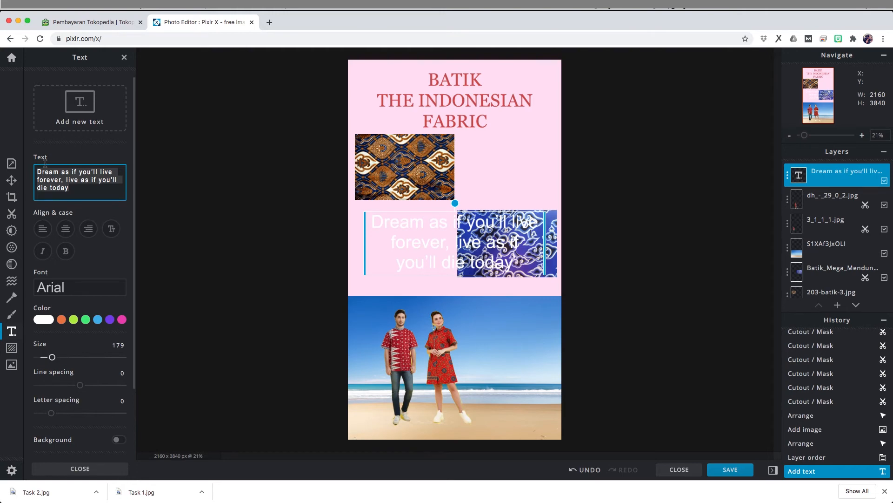
type("History of Batik")
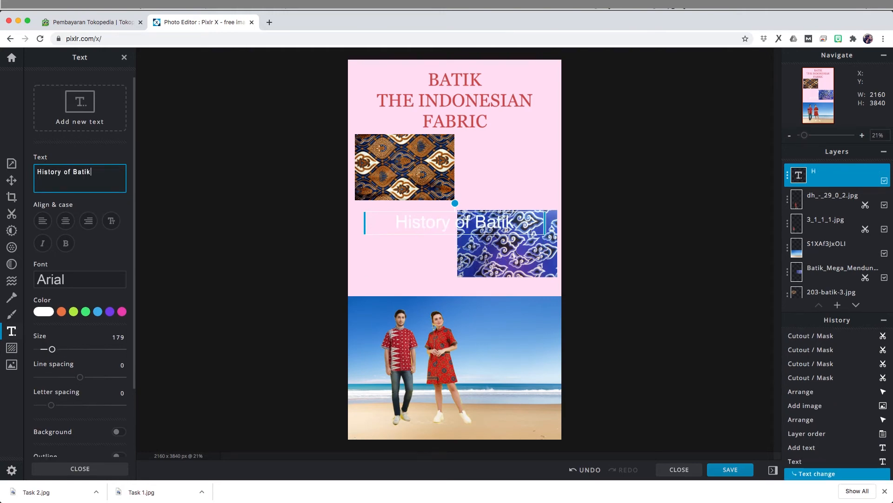
- Set the "History of Batik" text to Georgia and sample the title's red, #CF5353, as its color
left_click(80, 279)
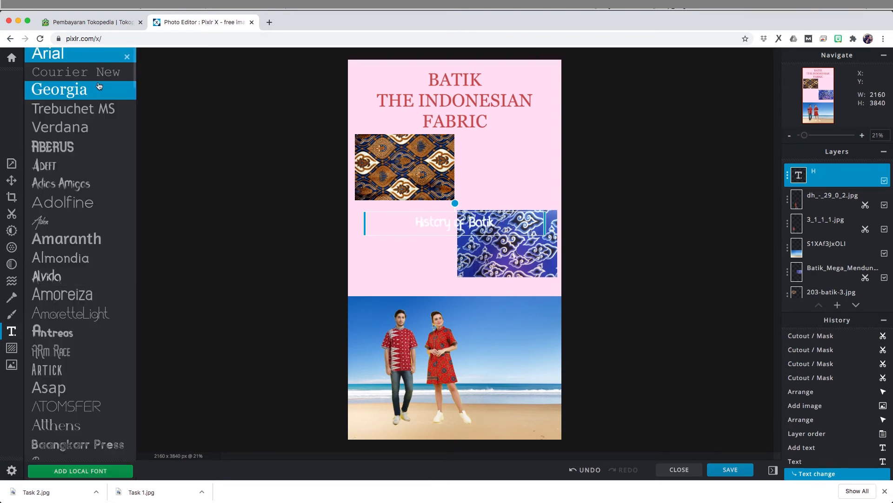
left_click(56, 90)
left_click(61, 311)
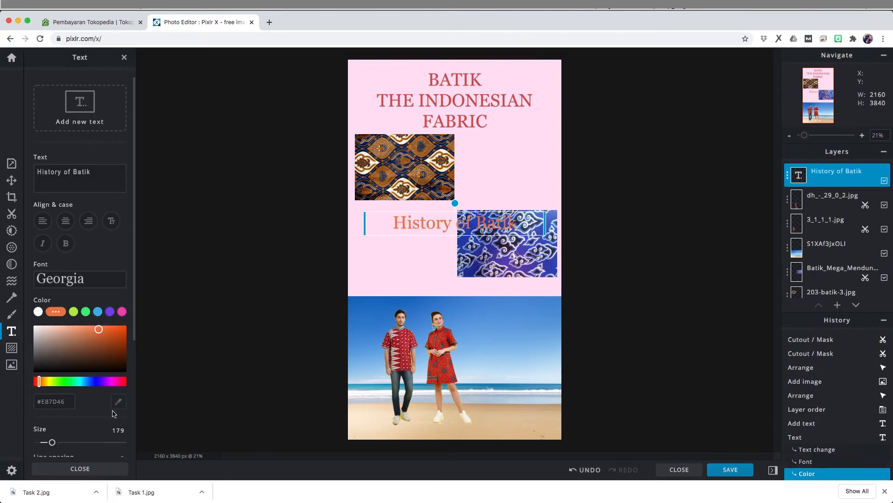
left_click(440, 102)
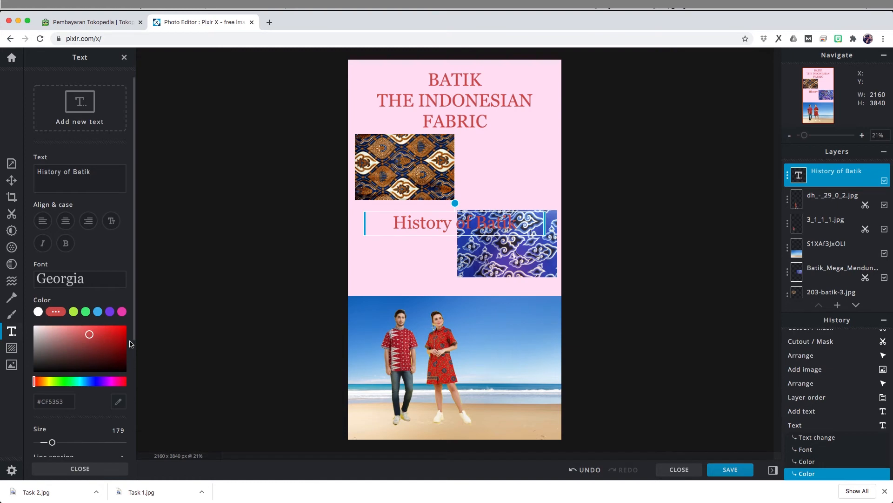
- Place the "History of Batik" text to the right of the brown batik image, left-align it and narrow its text box
left_click(11, 180)
left_click_drag(441, 224, 517, 149)
left_click(12, 331)
left_click(42, 221)
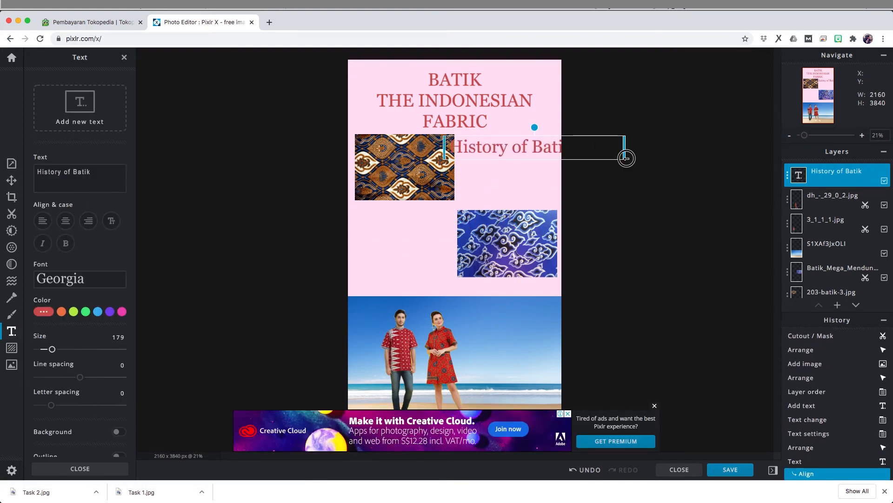
left_click_drag(625, 157, 557, 158)
left_click_drag(504, 163, 514, 161)
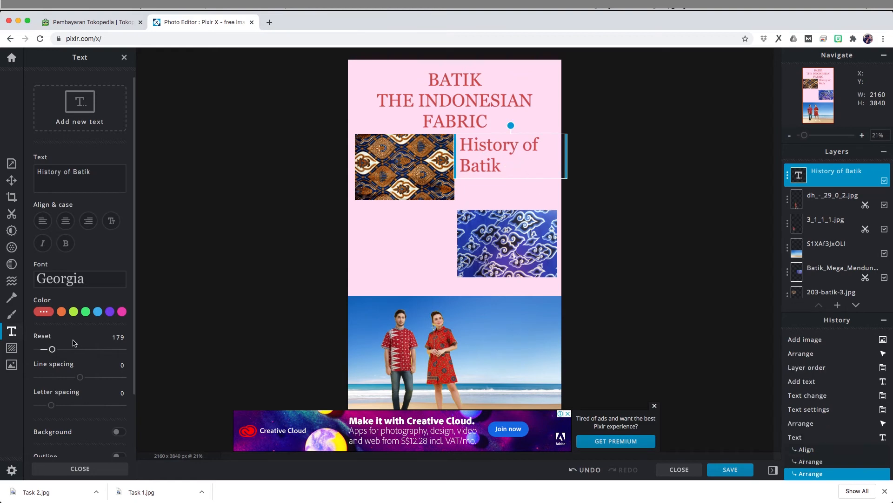
- Set the "History of Batik" text size to 100 and narrow its box to about 1000 px wide
left_click_drag(51, 348, 45, 350)
left_click_drag(113, 338, 138, 340)
type("100")
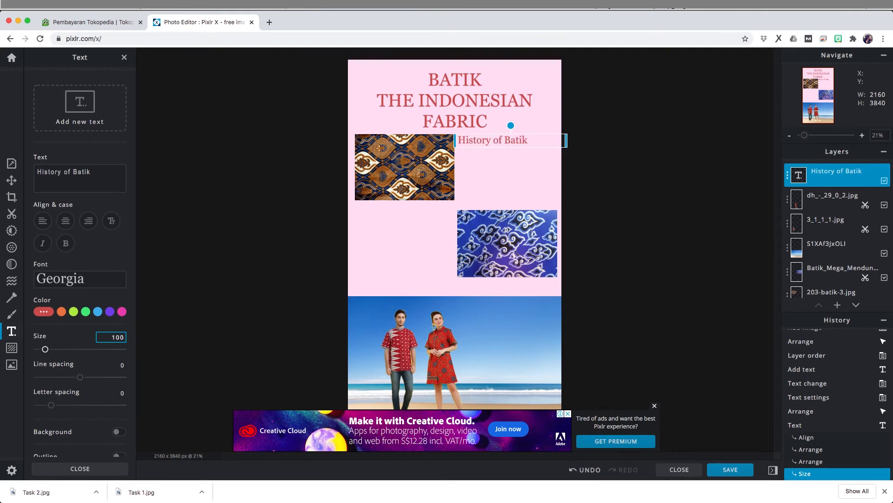
left_click_drag(565, 140, 556, 142)
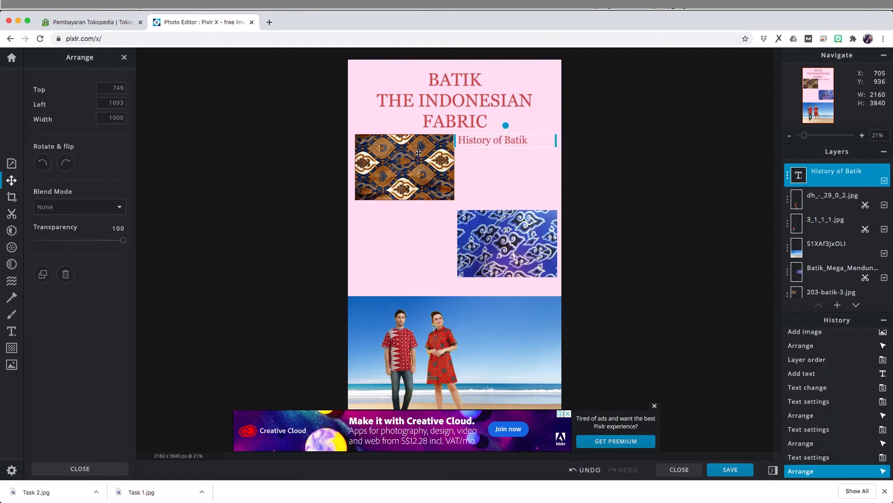
- Duplicate the "History of Batik" text layer and move the copy to the left of the blue batik image
left_click(853, 175)
left_click(748, 322)
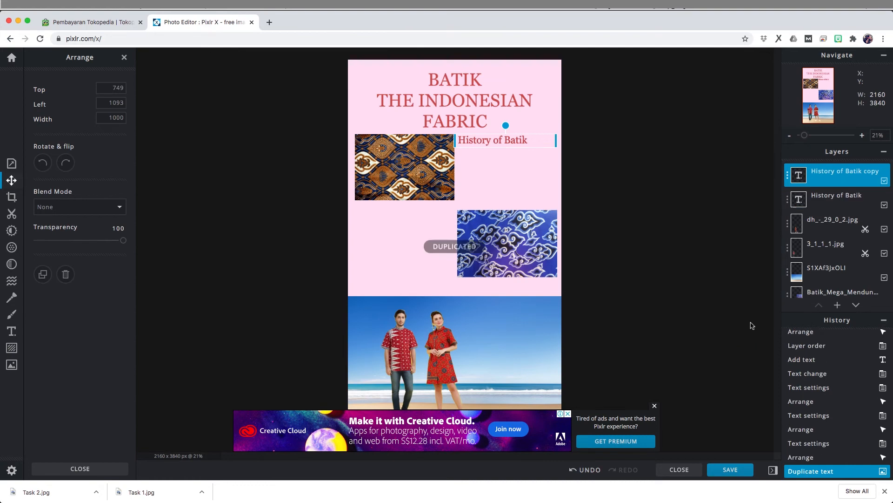
left_click_drag(508, 140, 408, 217)
- Right-align the duplicated text and replace its wording with "Batik Tulis & Batik Print"
left_click(12, 331)
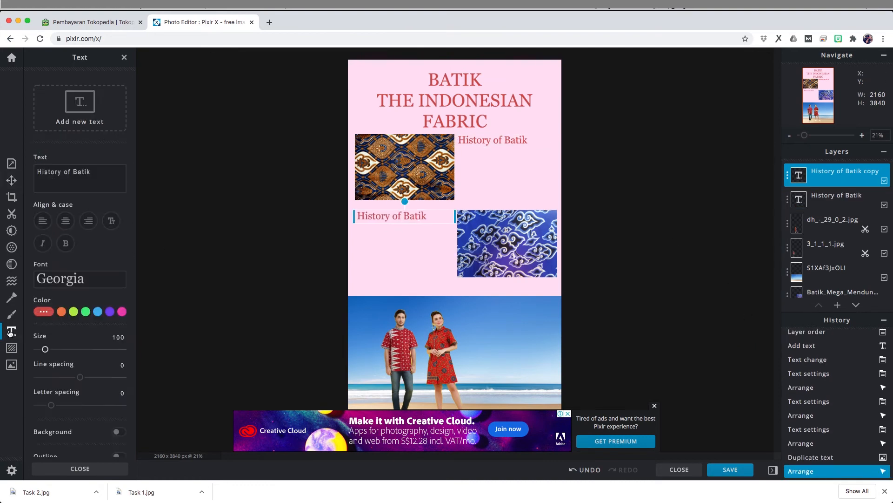
left_click(88, 222)
left_click(88, 176)
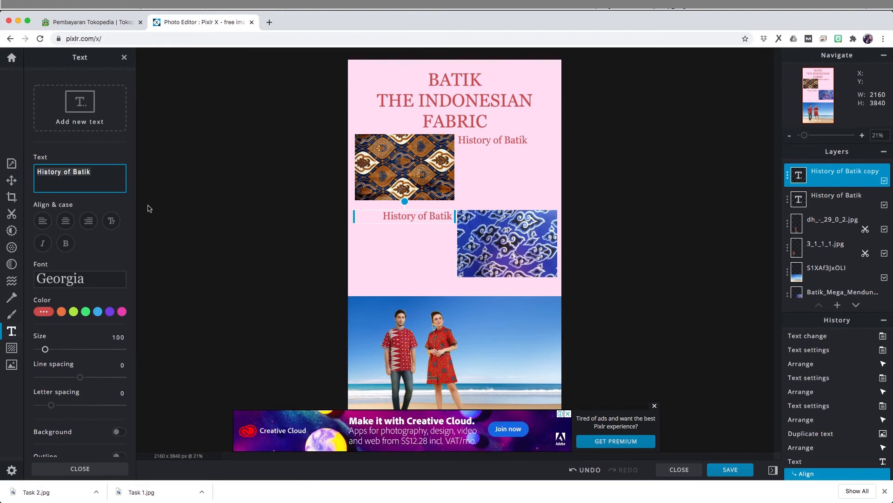
type("Batik ")
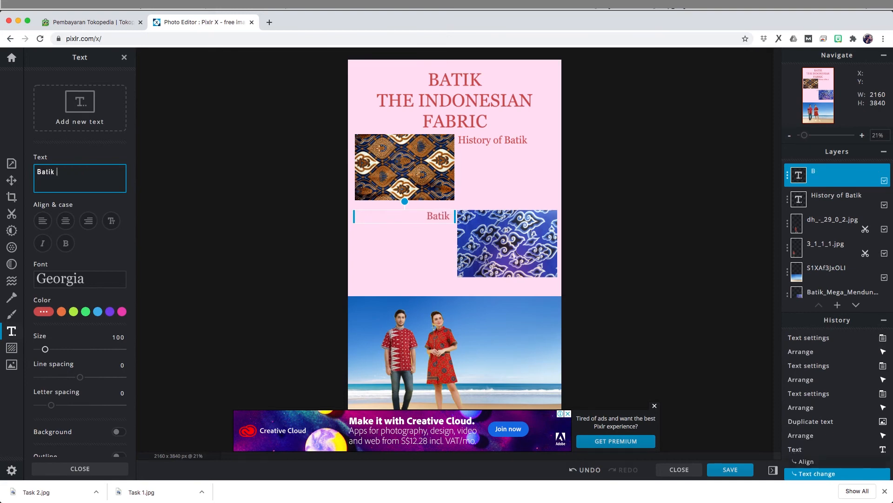
type("Tulis & Batik Print")
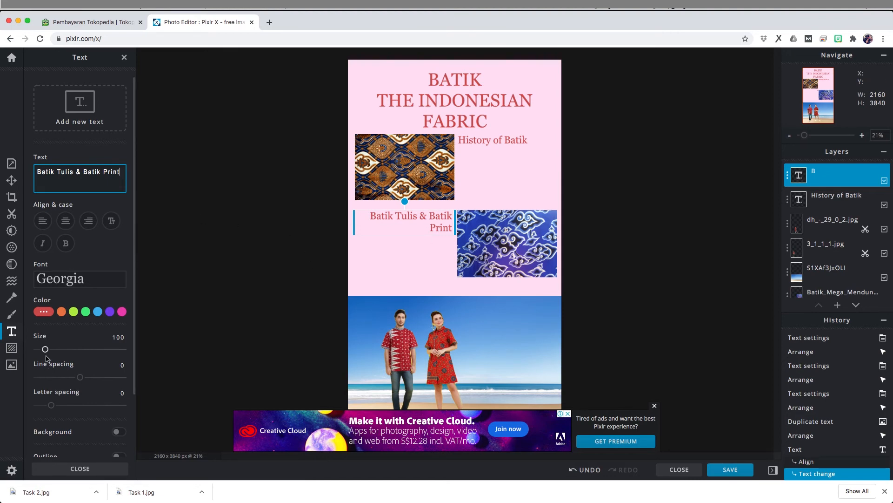
- Set the size of the "Batik Tulis & Batik Print" text to 80
left_click(123, 342)
key("BackSpace")
key("BackSpace")
key("BackSpace")
type("80")
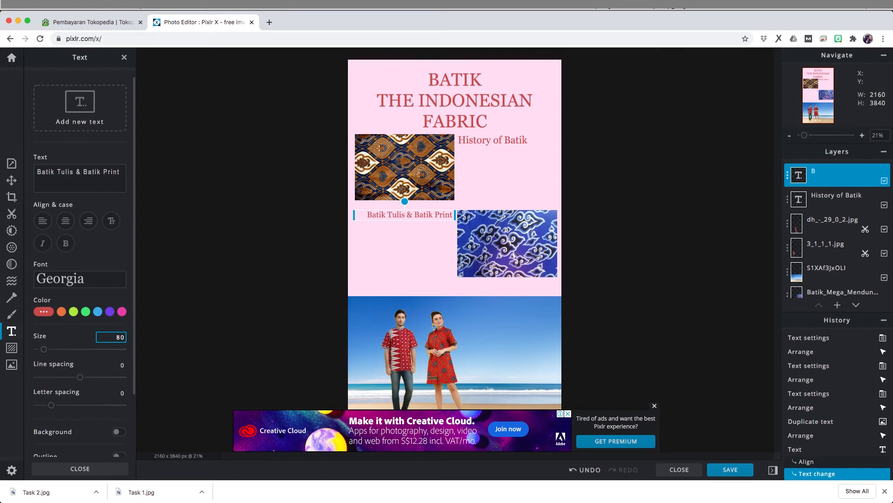
- Set the text size of both the "Batik Tulis & Batik Print" and "History of Batik" headings to 85
key("BackSpace")
key("BackSpace")
type("85")
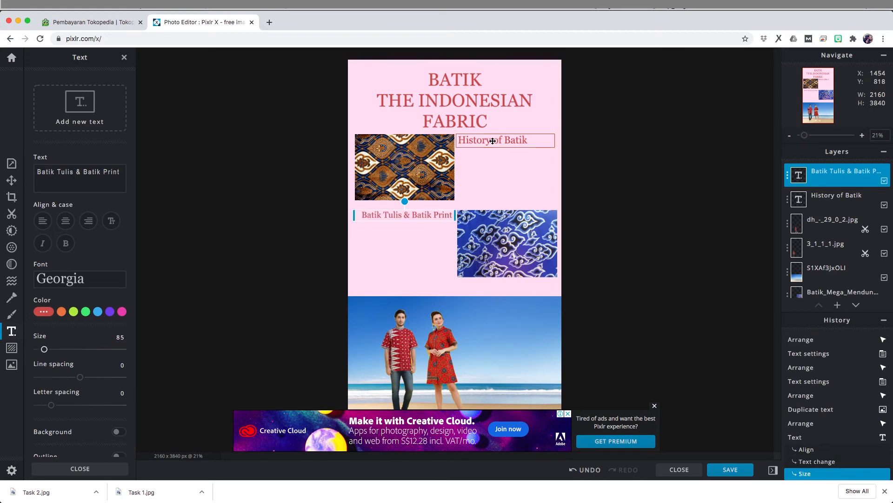
double_click(492, 140)
double_click(118, 337)
type("85")
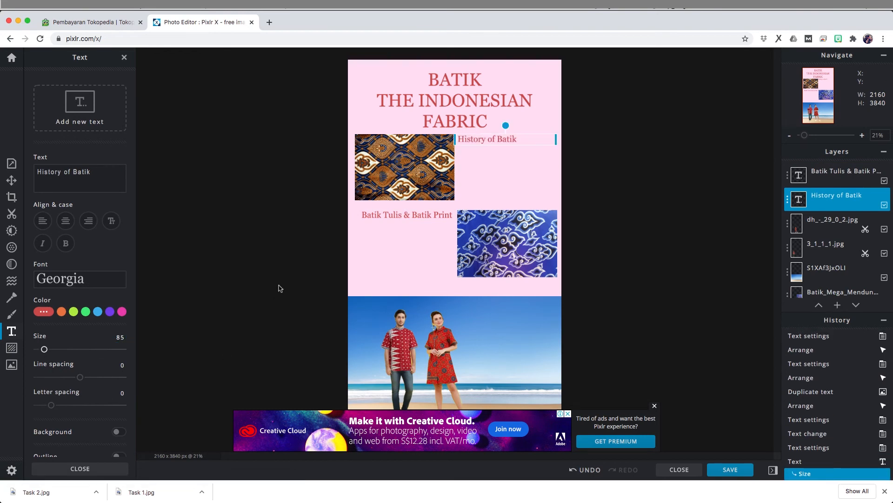
- Add a text layer below the "History of Batik" heading reading "Fill this description with short batik history"
left_click(600, 167)
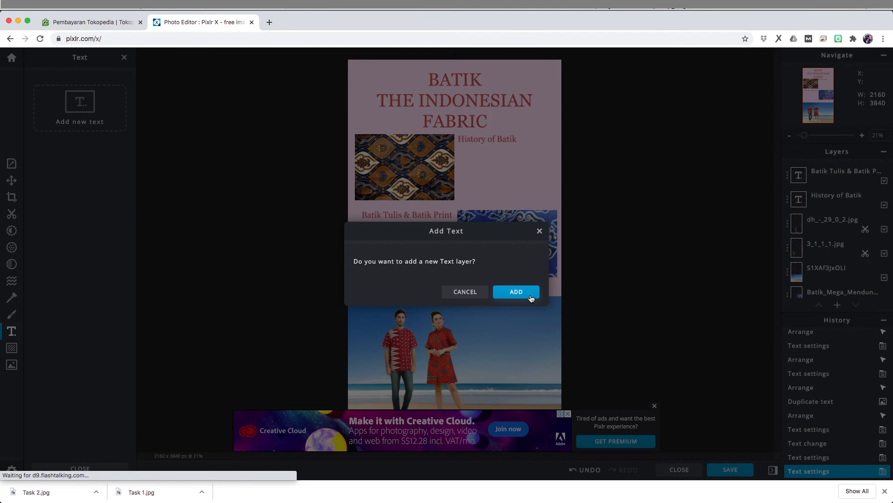
left_click(516, 291)
mouse_move(539, 164)
left_mouse_down()
mouse_move(588, 150)
mouse_move(545, 155)
left_mouse_up()
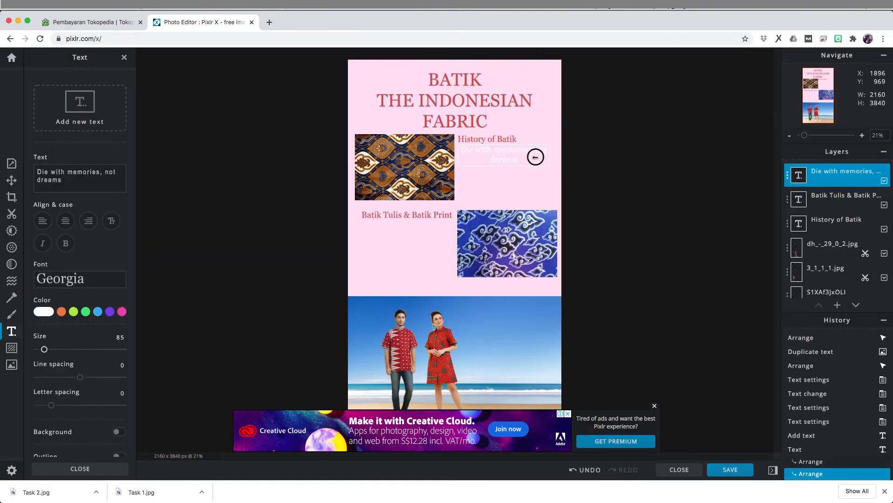
triple_click(64, 180)
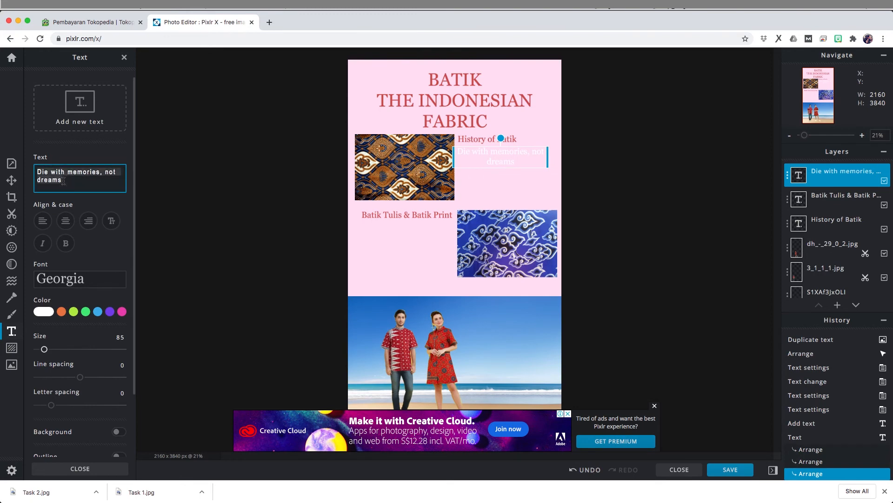
type("Fill this descriptio")
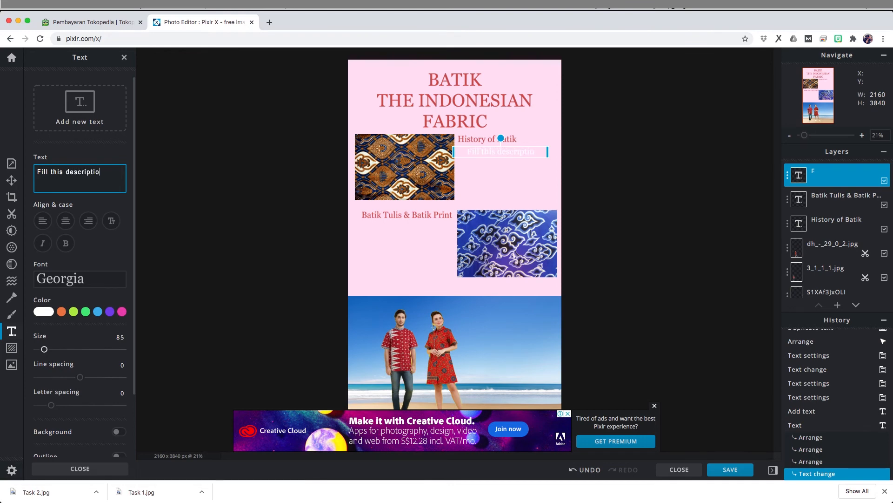
type("n with short")
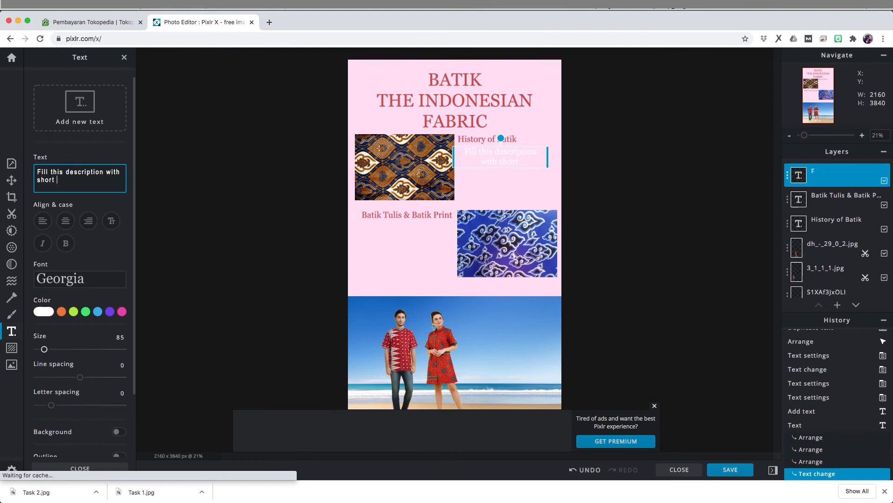
type(" batik history")
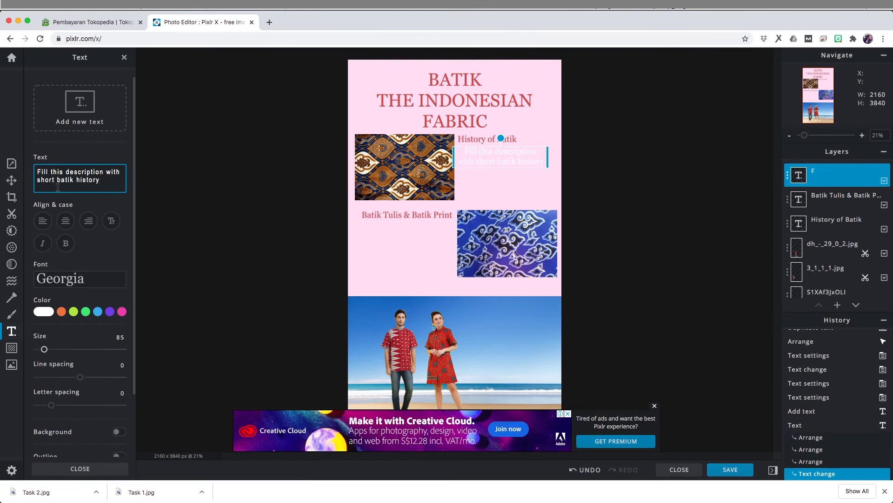
- Left-align the batik history description and set its text size to 50
left_click(43, 220)
left_click_drag(115, 337, 138, 338)
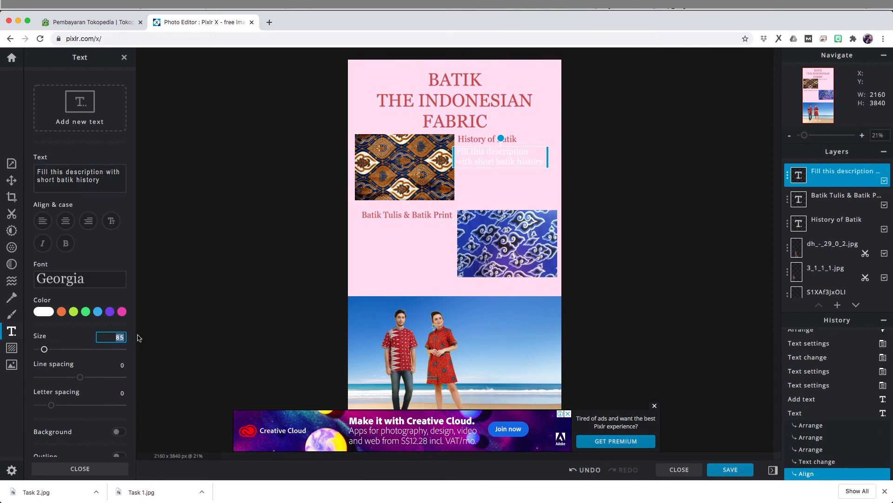
type("50")
key("Tab")
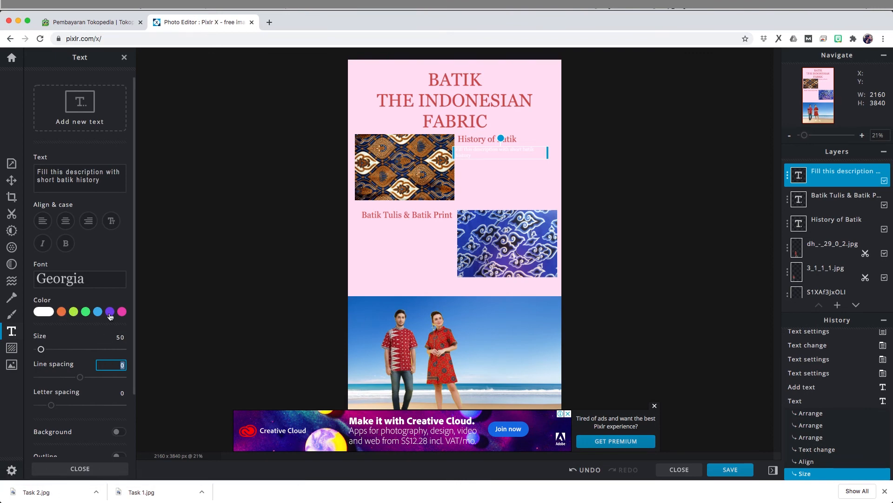
- Color the batik history description dark red #733030 and fit its text box under the "History of Batik" heading
left_click(50, 312)
left_click(87, 334)
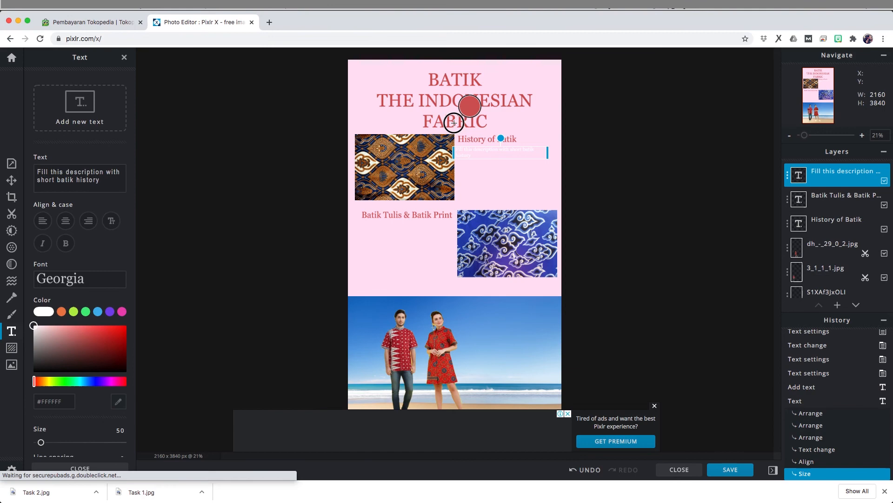
left_click_drag(88, 334, 88, 351)
left_click_drag(511, 154, 555, 157)
- Duplicate the description text layer, place the copy below the "Batik Tulis & Batik Print" heading and right-align it
left_click(826, 175)
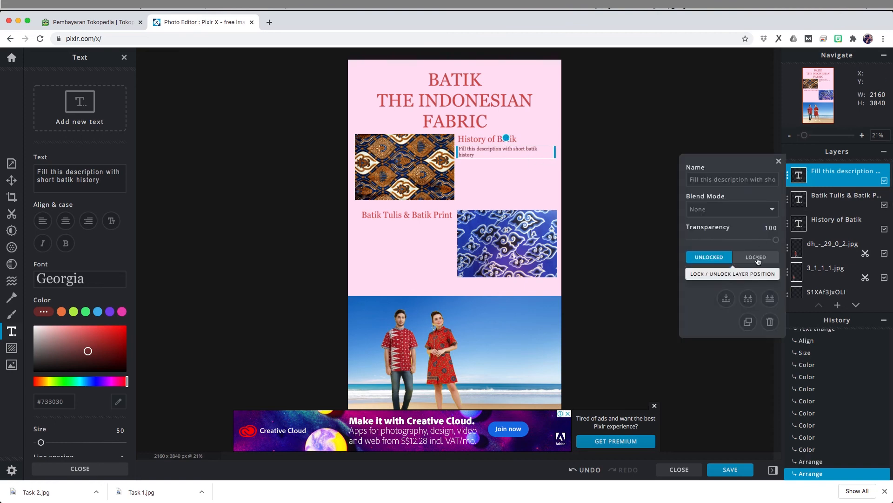
left_click(746, 321)
left_click_drag(514, 150, 414, 225)
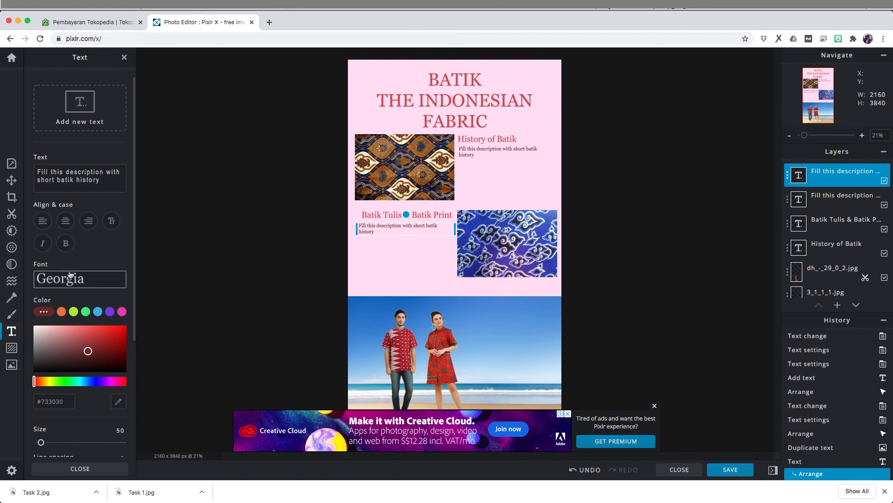
left_click(88, 220)
- Change the copied description's wording to "Fill this with short batik tulis & print description"
left_click_drag(106, 181, 62, 181)
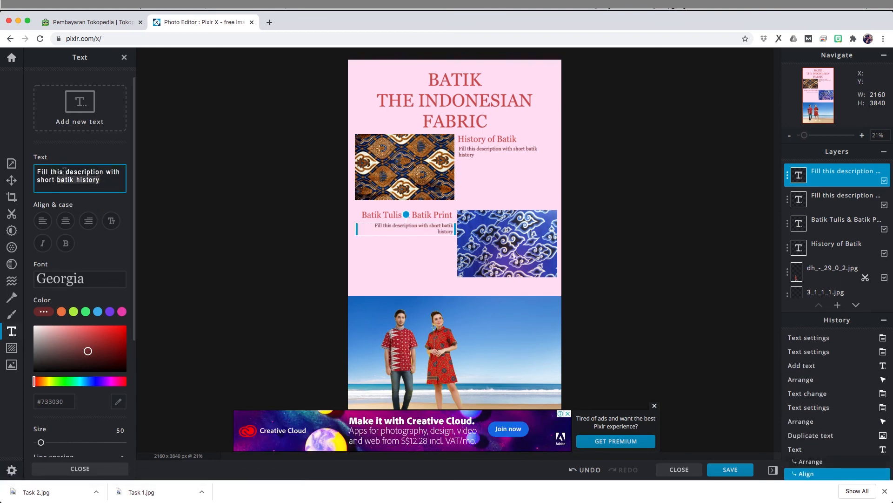
left_click(64, 172)
left_click_drag(64, 172, 103, 171)
key("BackSpace")
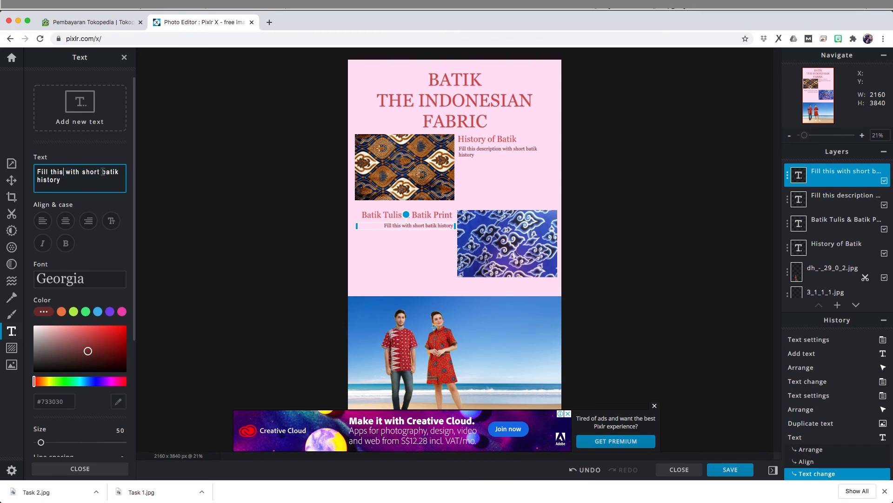
left_click_drag(66, 180, 38, 180)
type("tulis & print des")
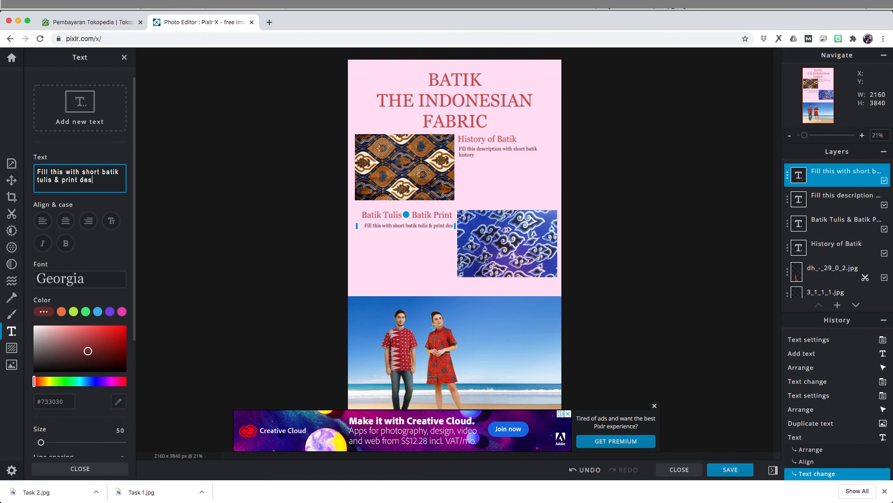
type("cription")
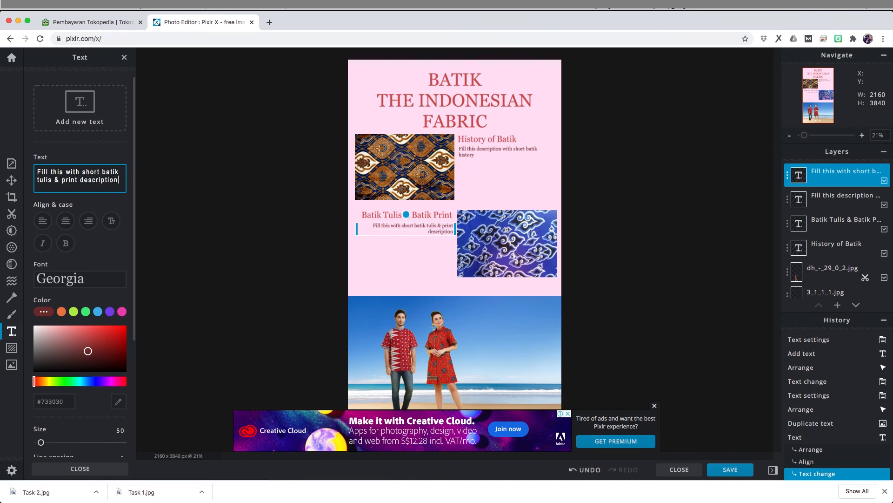
left_click(224, 251)
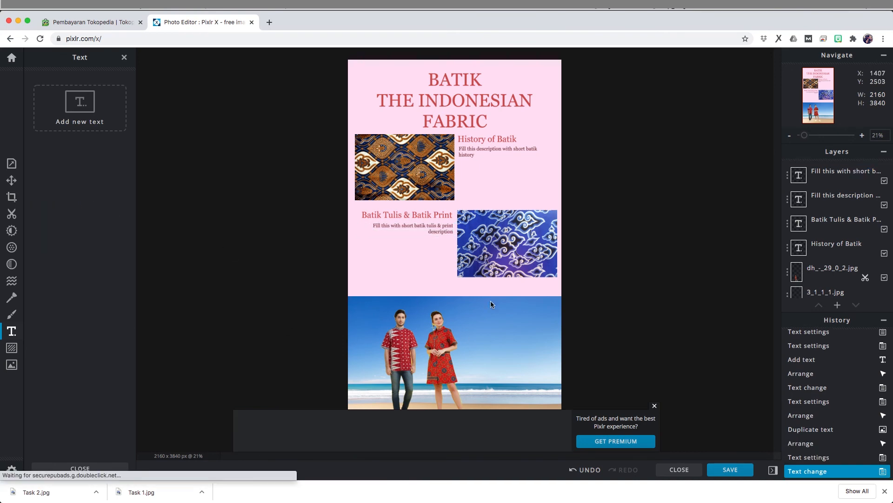
- Dismiss the advertisement and download the poster as a high-quality 2160 x 3840 JPG named "Batik Poster"
left_click(653, 407)
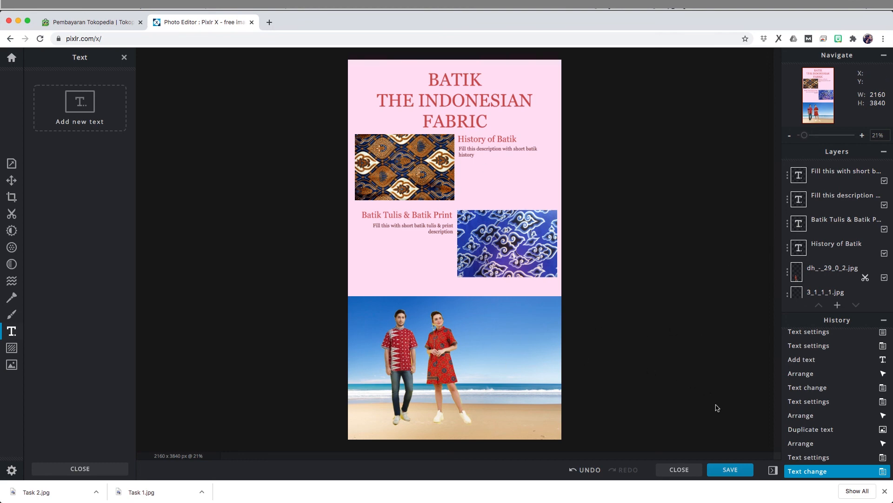
left_click(741, 474)
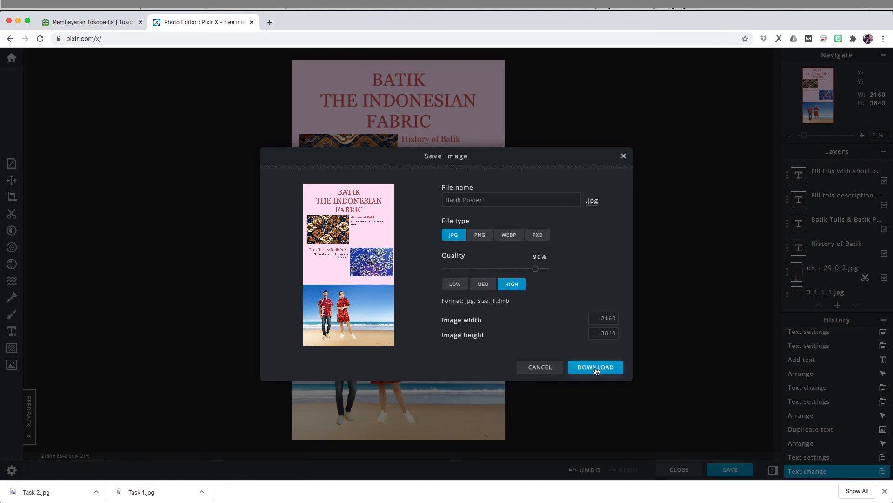
left_click(596, 367)
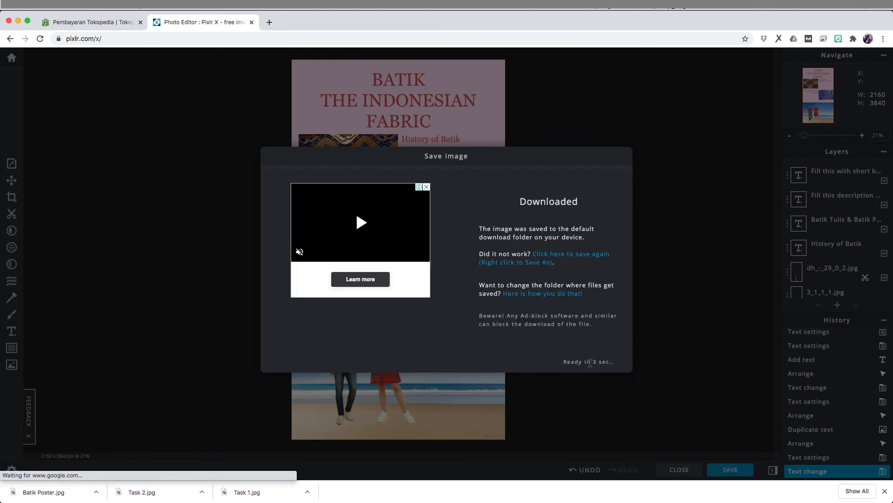
left_click(627, 156)
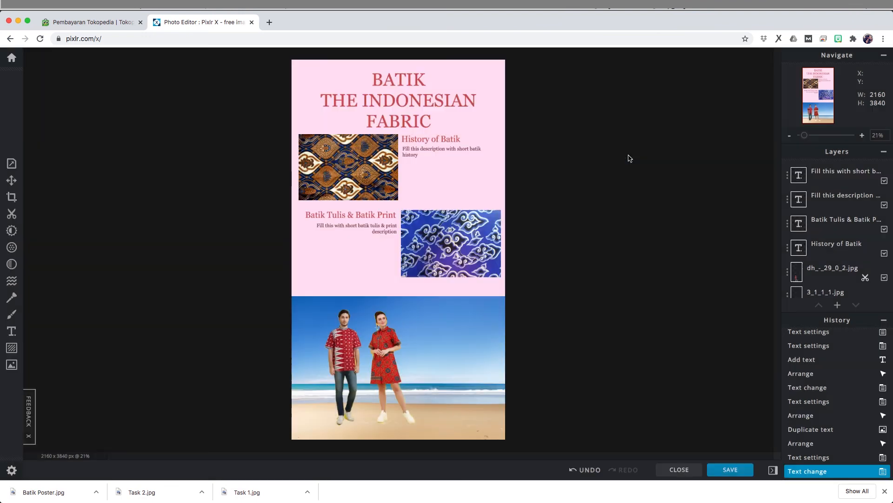